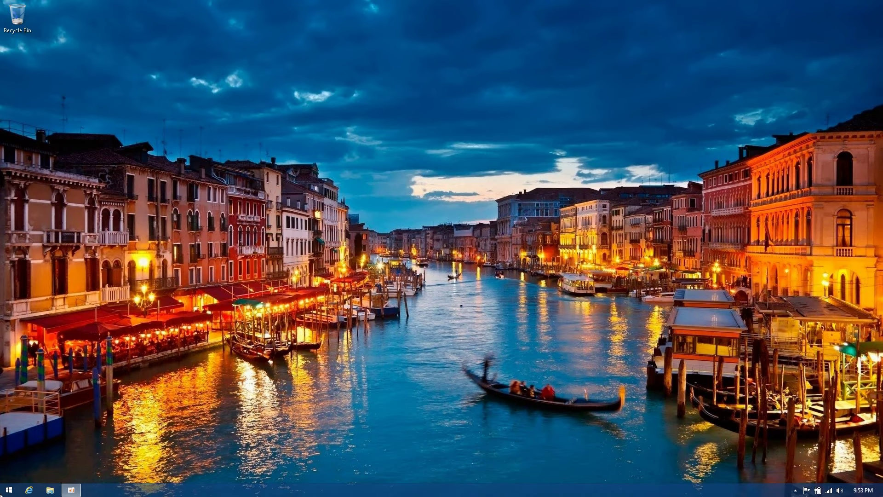
- Open the full list of installed apps and locate the newly installed entries
left_click(8, 490)
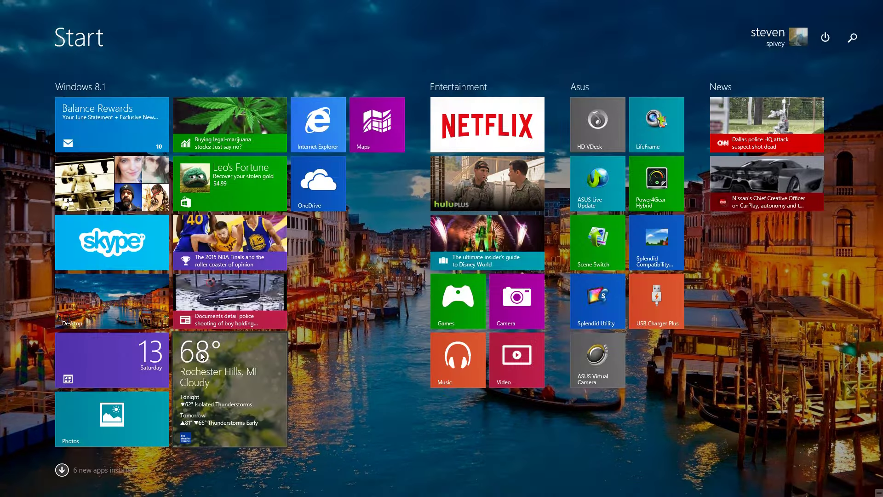
left_click(63, 470)
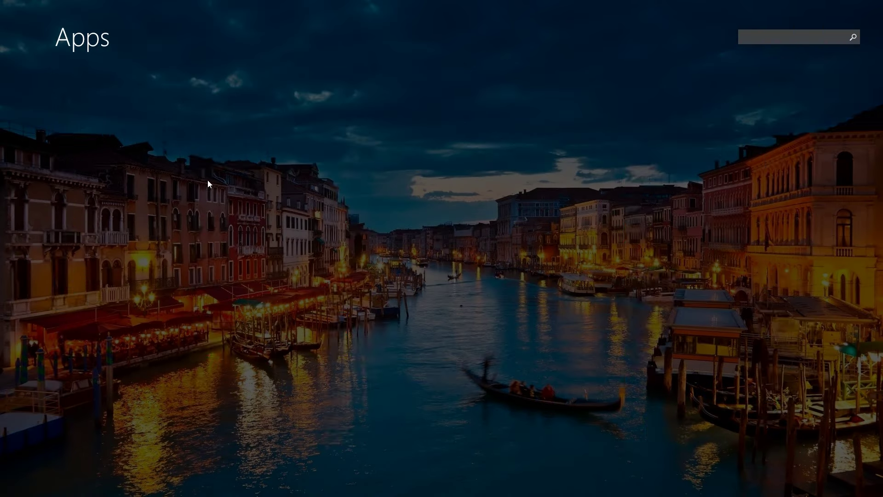
scroll(268, 257, "down", 4)
scroll(252, 302, "up", 3)
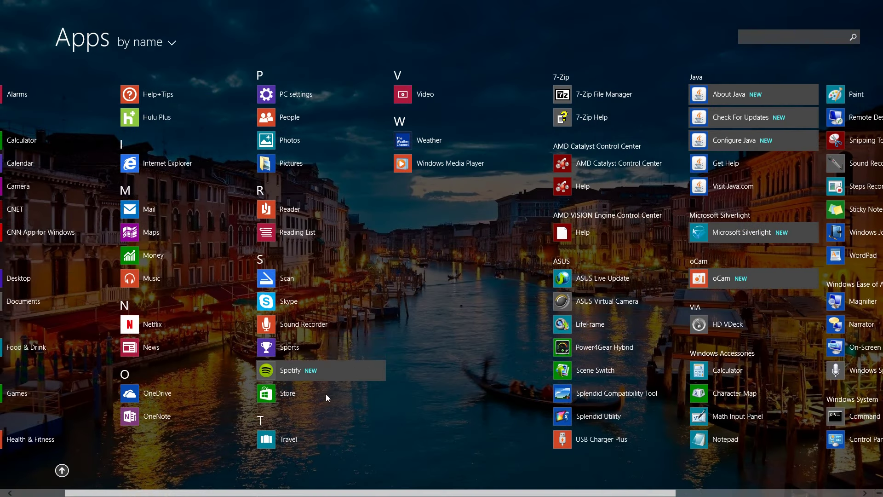
- Clear the NEW marks from Spotify, the Java entries, Microsoft Silverlight and oCam by opening each one's options without choosing any
right_click(318, 368)
right_click(314, 370)
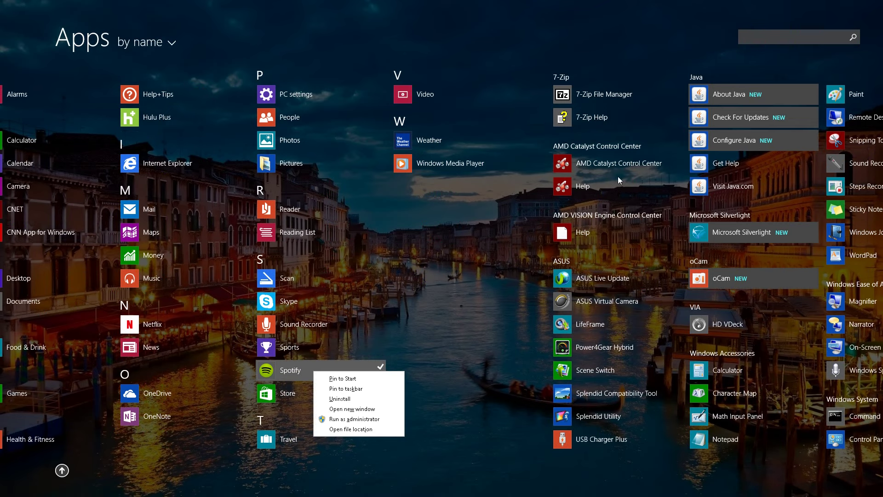
right_click(721, 96)
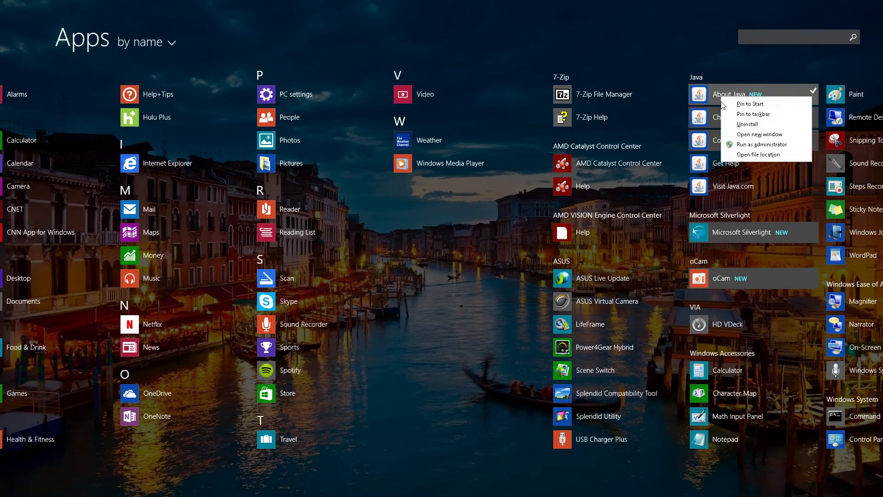
right_click(699, 116)
right_click(701, 146)
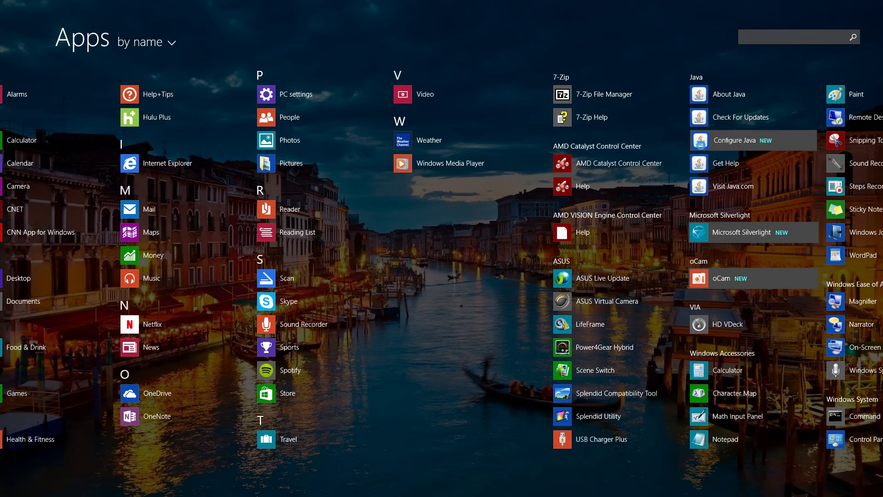
right_click(696, 164)
right_click(696, 164)
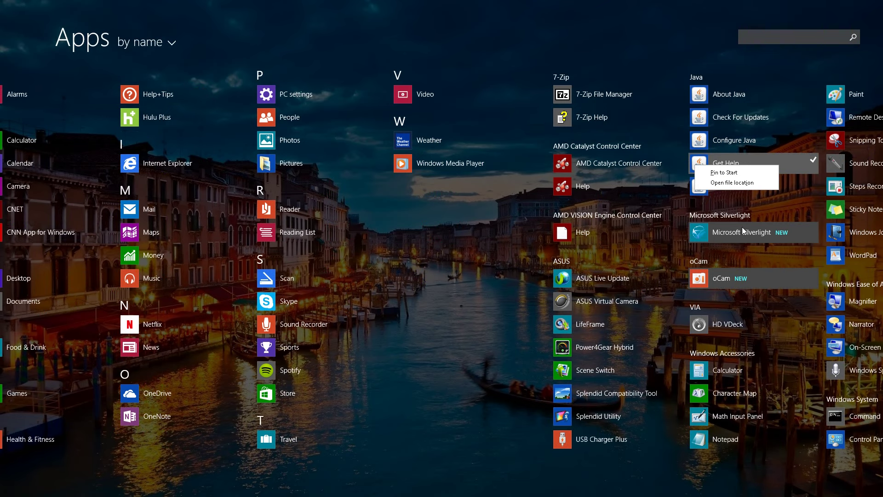
right_click(741, 227)
right_click(726, 281)
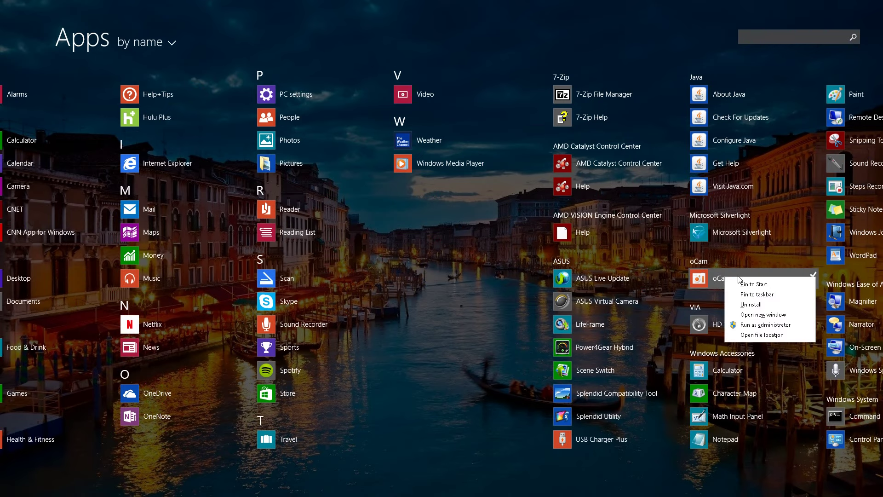
left_click(769, 52)
- Look through the rest of the apps list and return to the desktop
scroll(882, 193, "down", 5)
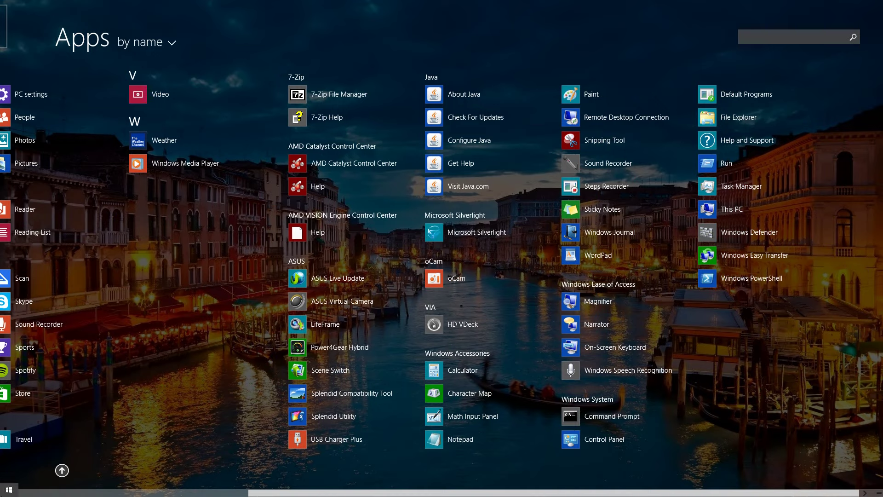
left_click(5, 493)
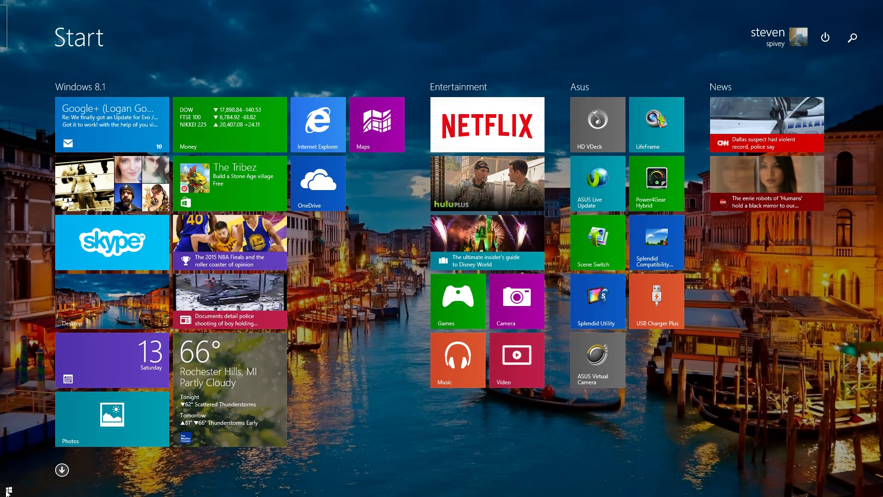
left_click(7, 491)
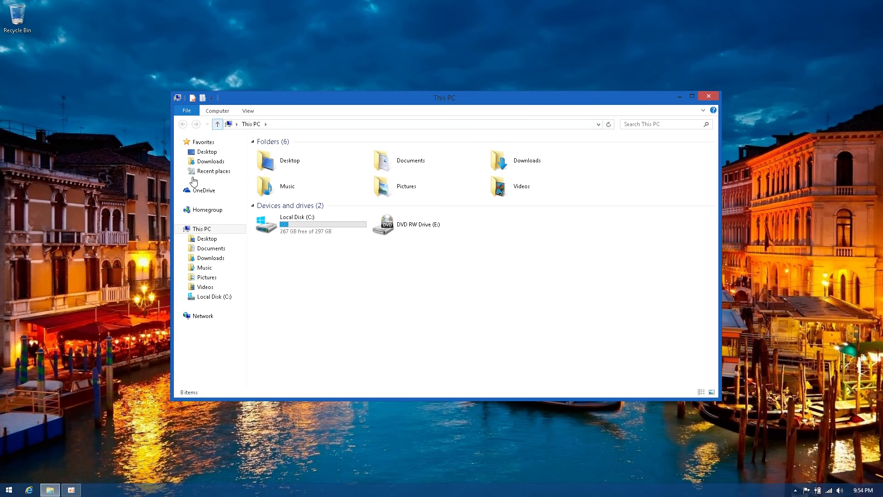
- Launch the ccsetup506 installer from the Downloads folder and bring the CCleaner setup window to the front
left_click(213, 162)
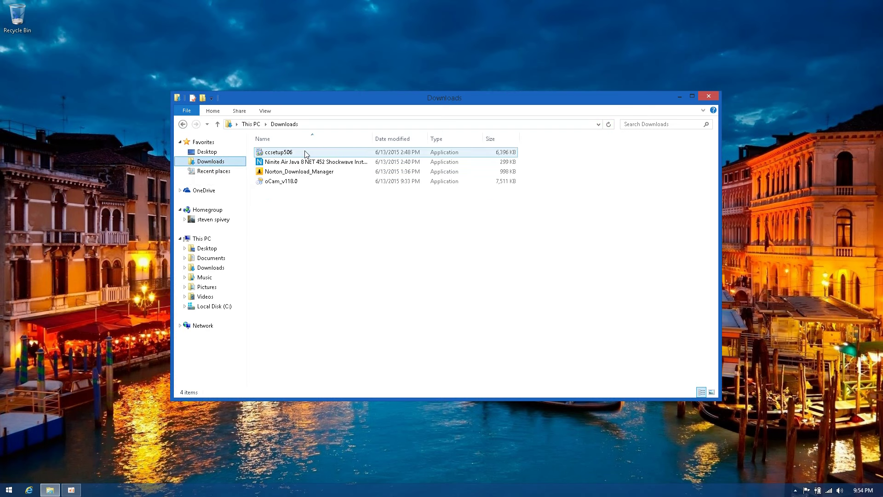
double_click(307, 153)
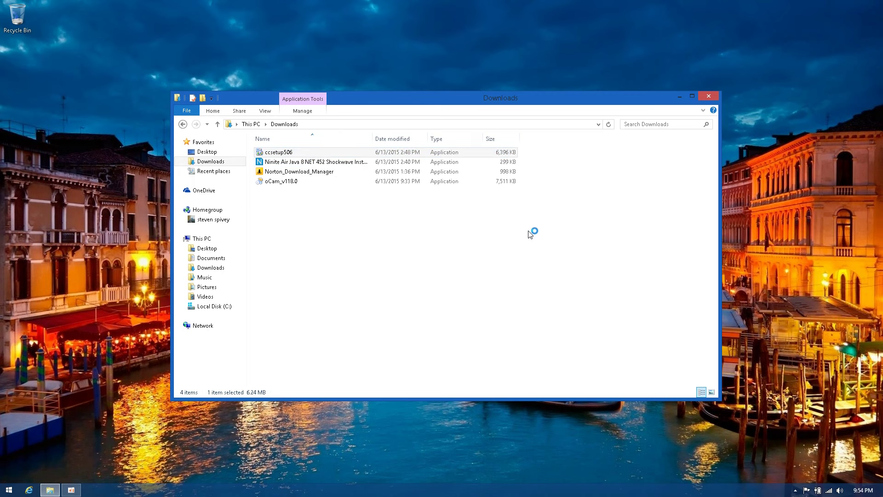
left_click(680, 97)
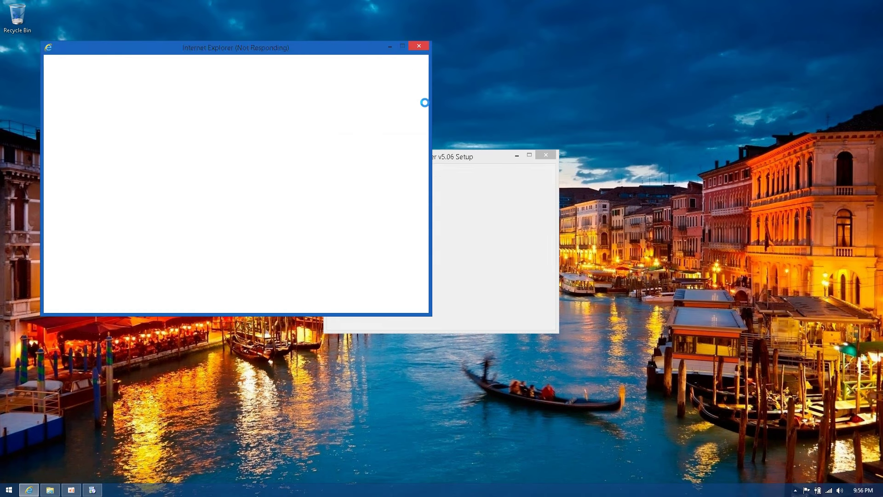
left_click(402, 47)
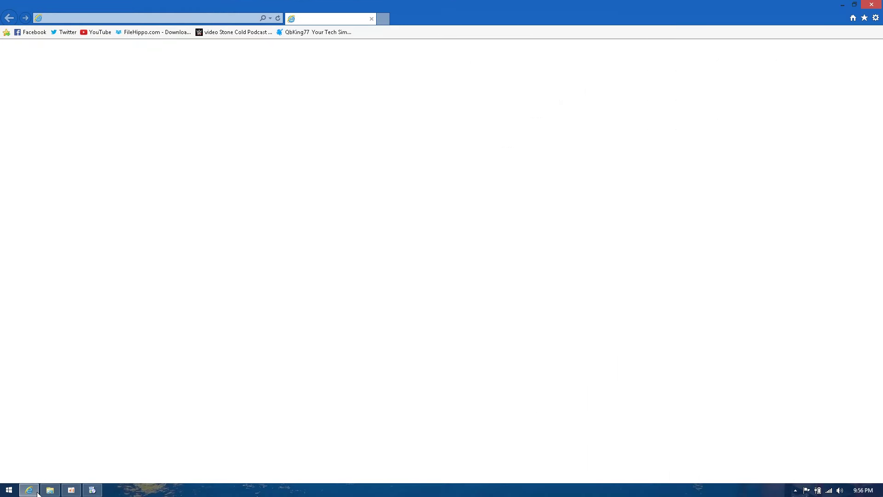
left_click(91, 491)
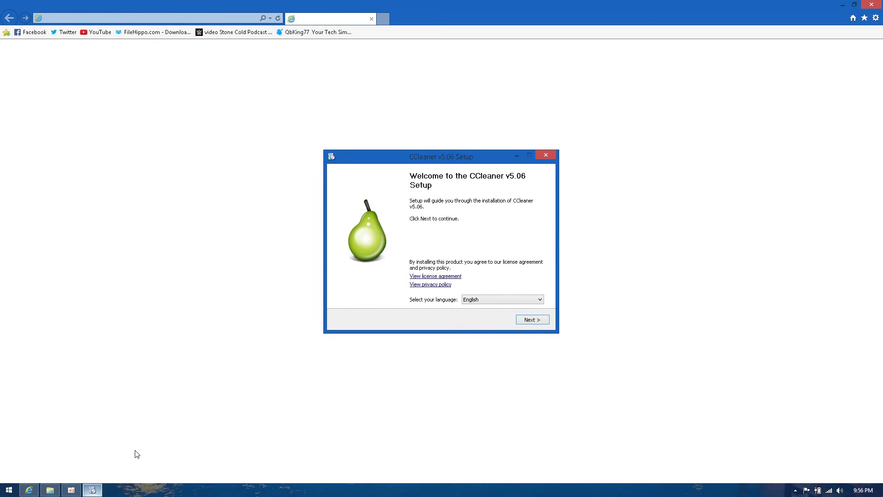
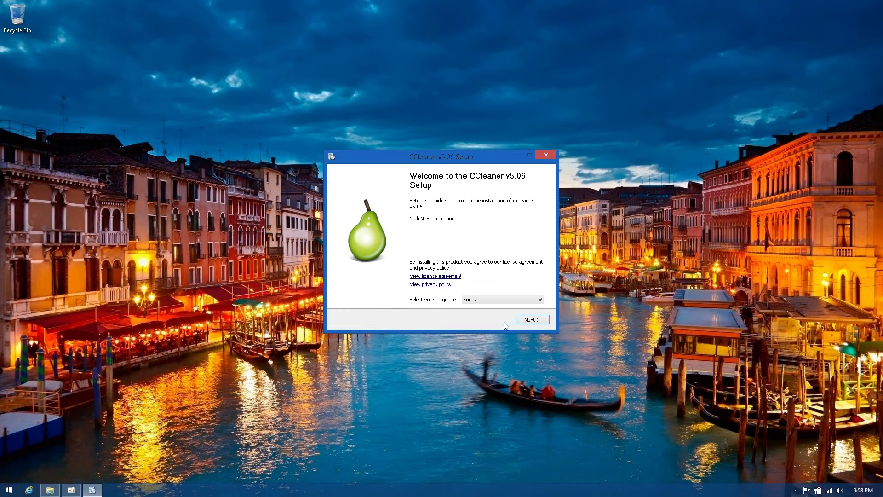
- Proceed through the CCleaner setup in English with the desktop shortcut option turned off
left_click(519, 323)
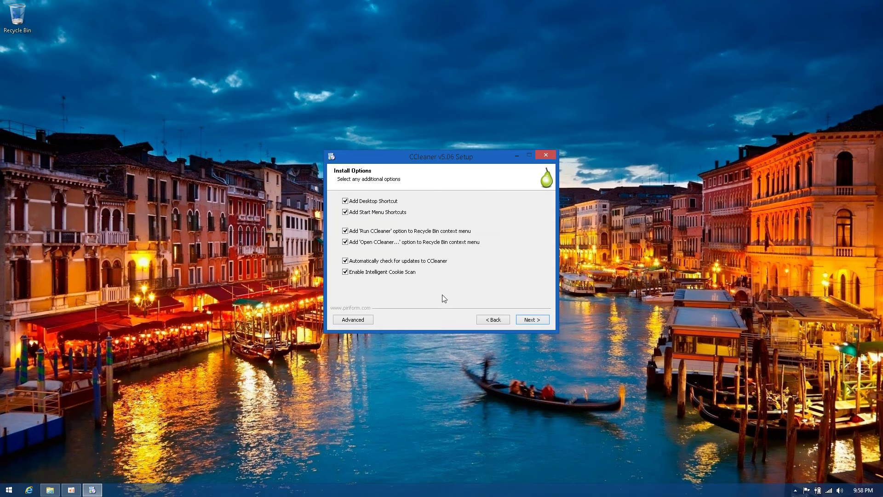
left_click(386, 203)
left_click(534, 319)
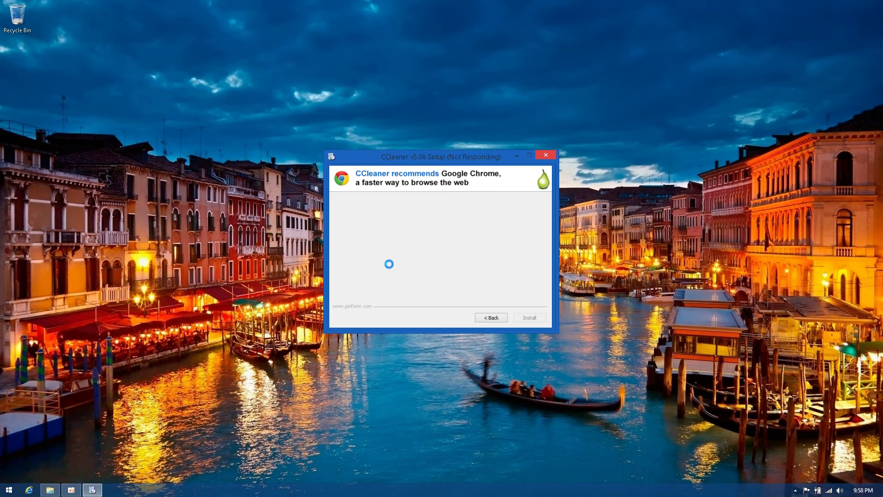
- Decline Google Chrome as default browser and the Google Toolbar for Internet Explorer, and start installing CCleaner
left_click(376, 276)
left_click(367, 284)
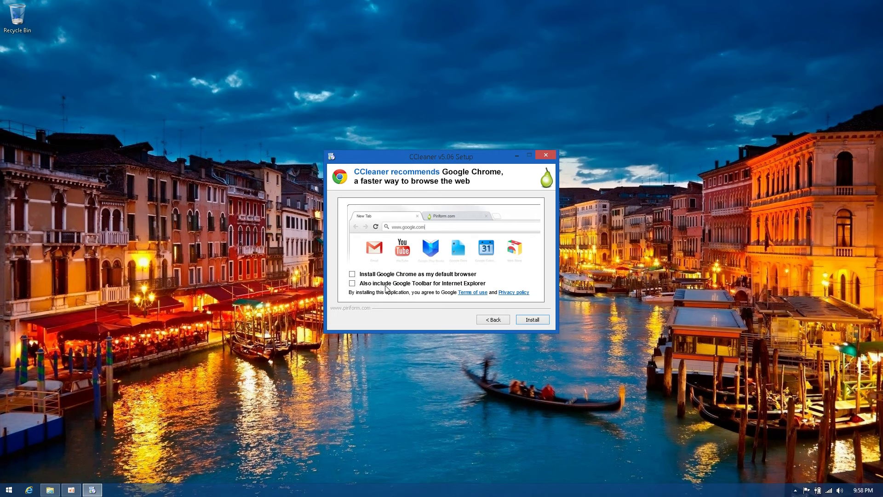
left_click(529, 322)
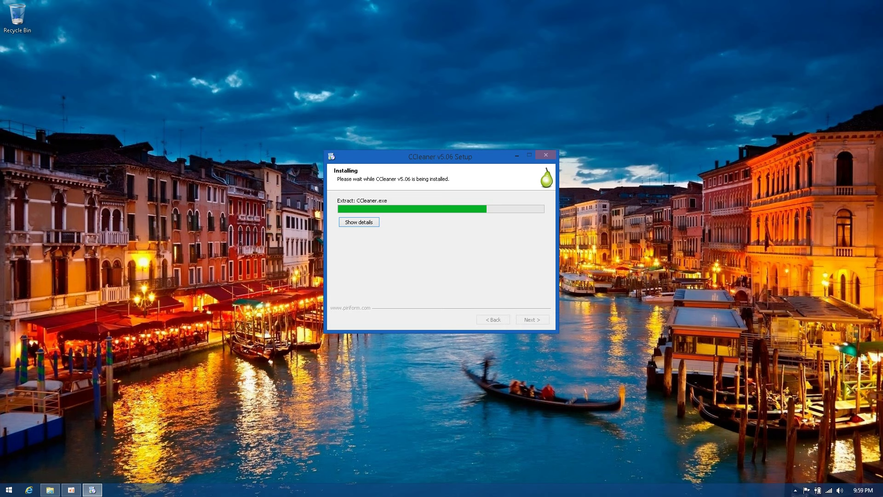
mouse_move(882, 496)
left_click(7, 492)
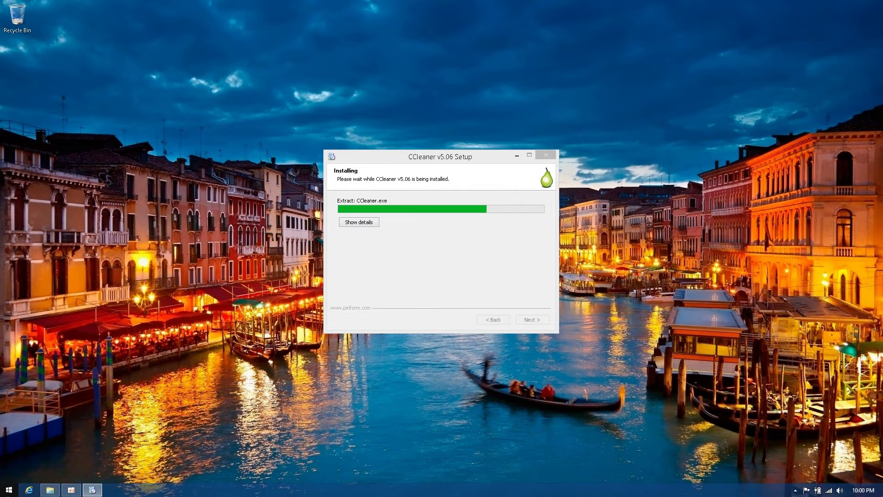
left_click(6, 492)
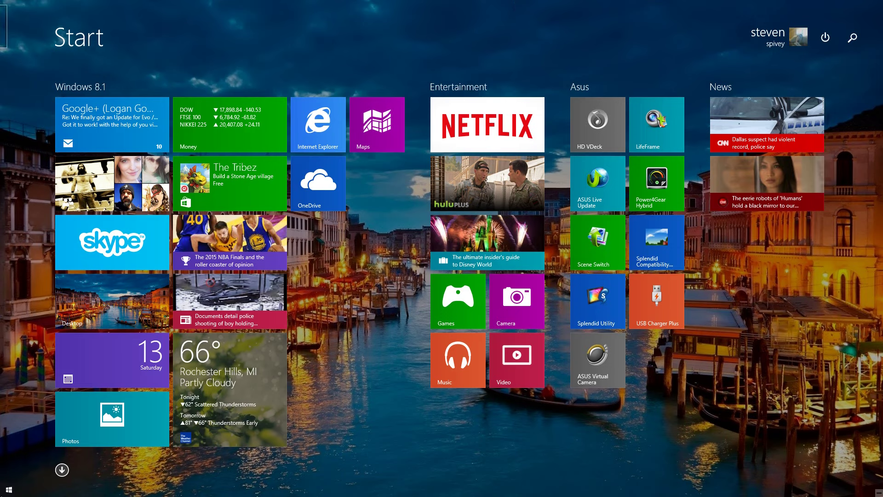
left_click(8, 489)
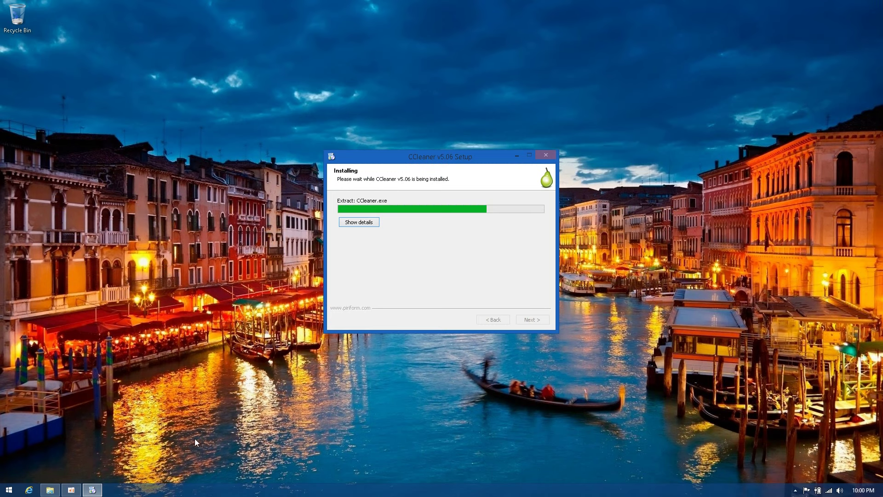
left_click(90, 490)
left_click(90, 491)
left_click(76, 492)
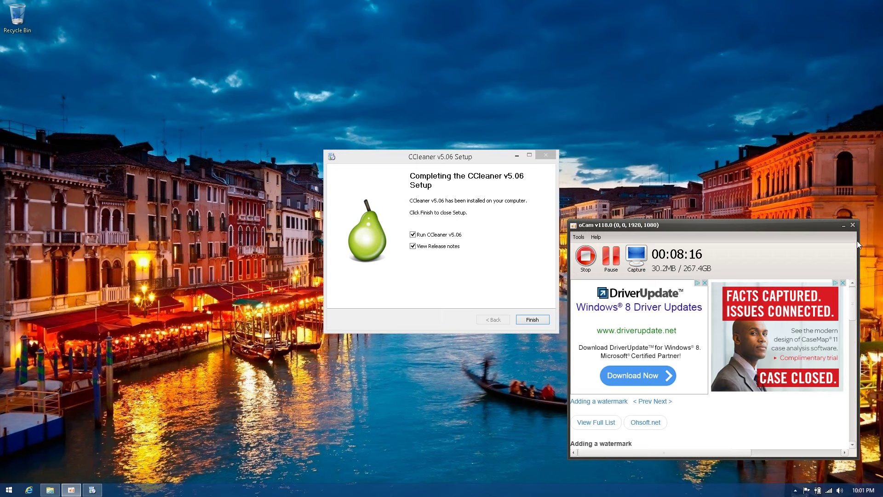
left_click(846, 226)
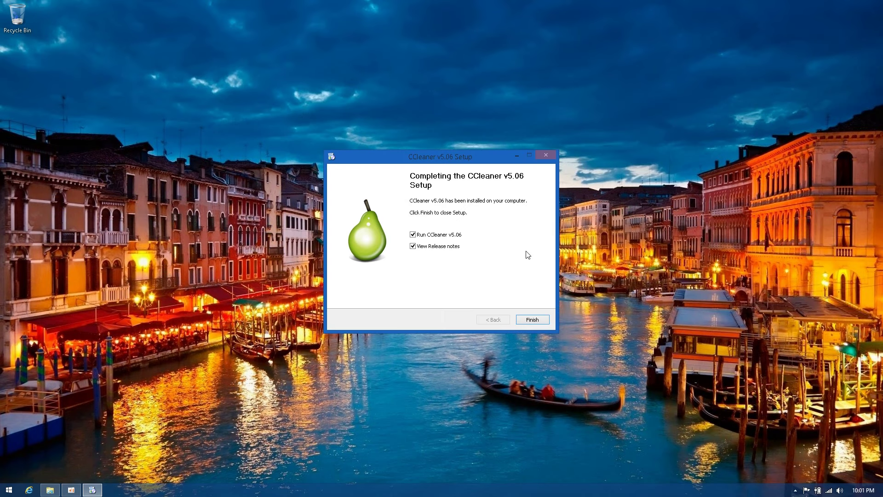
- Finish the setup with Run CCleaner v5.06 and View Release notes enabled, and maximize the CCleaner window
left_click(540, 320)
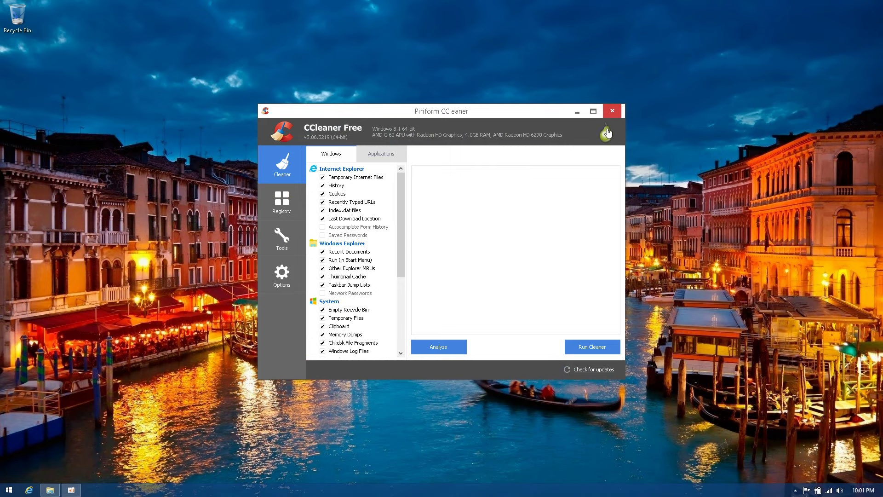
left_click(595, 113)
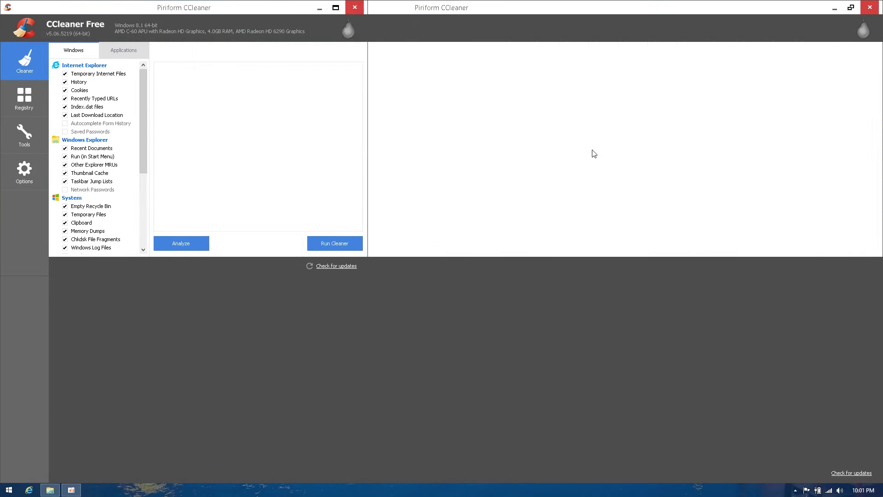
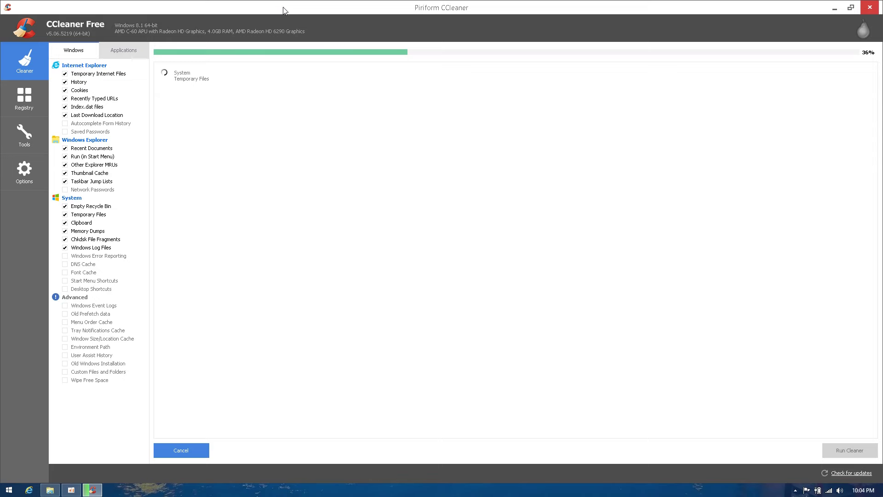
- Restore the CCleaner window to a smaller size and examine the Windows cleaning options from Internet Explorer down to Advanced
left_click_drag(291, 29, 451, 143)
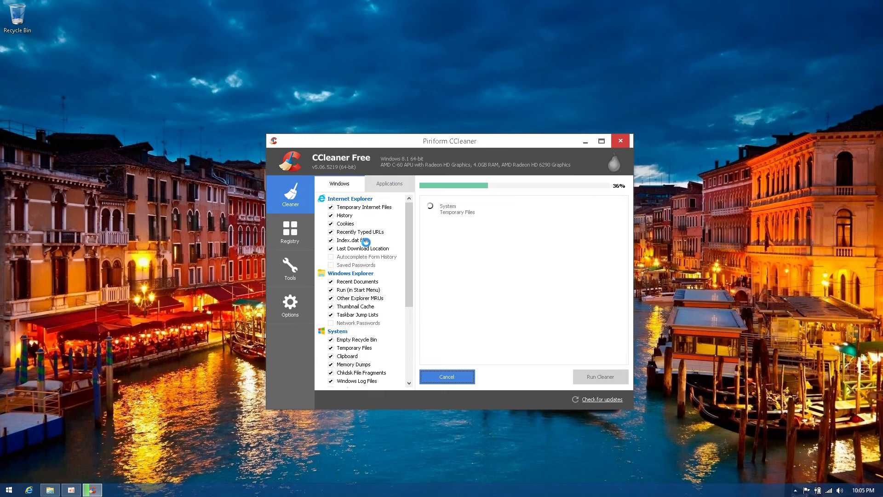
scroll(366, 268, "down", 1)
scroll(366, 268, "down", 1)
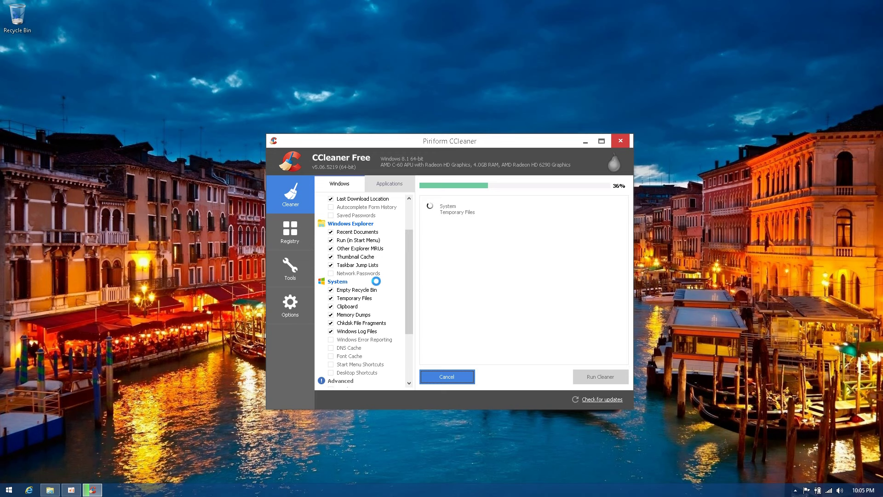
scroll(377, 281, "down", 1)
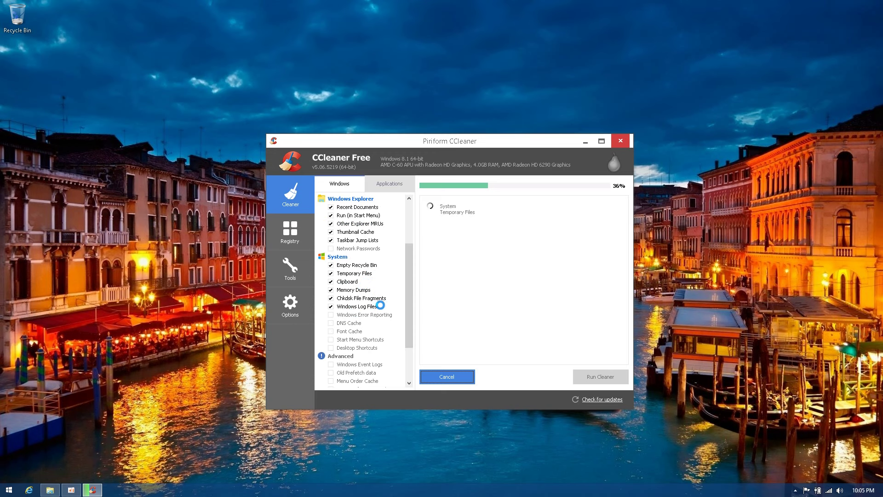
scroll(360, 309, "down", 3)
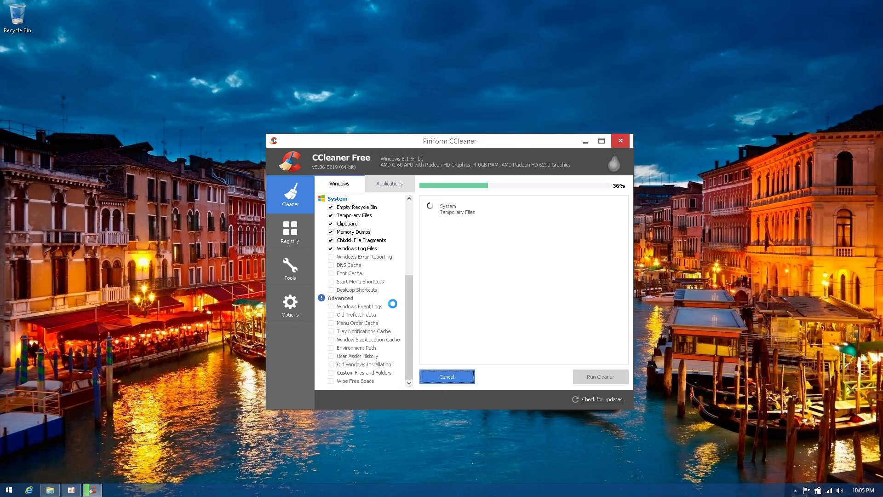
scroll(392, 305, "up", 5)
scroll(392, 303, "up", 1)
scroll(392, 304, "down", 5)
scroll(366, 317, "up", 5)
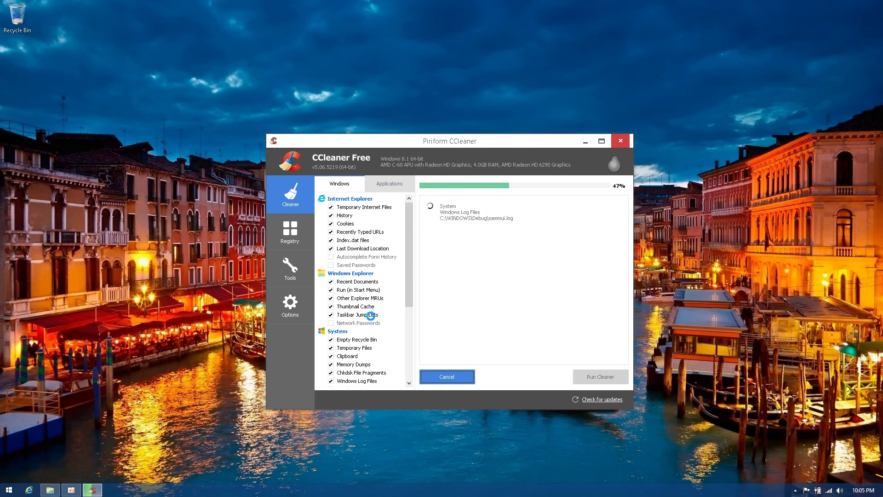
scroll(371, 316, "down", 5)
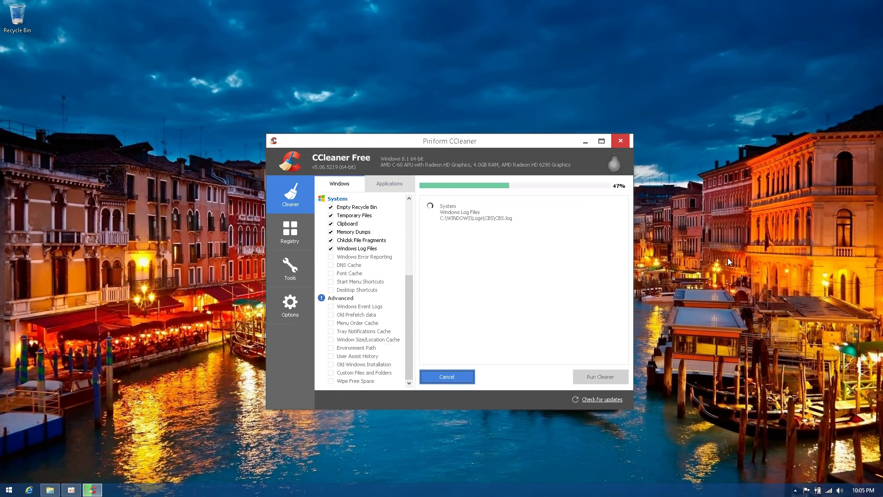
- Examine the application cleaning options from Windows Store down to RegEdit, and return to the Windows cleaning options
scroll(382, 306, "up", 5)
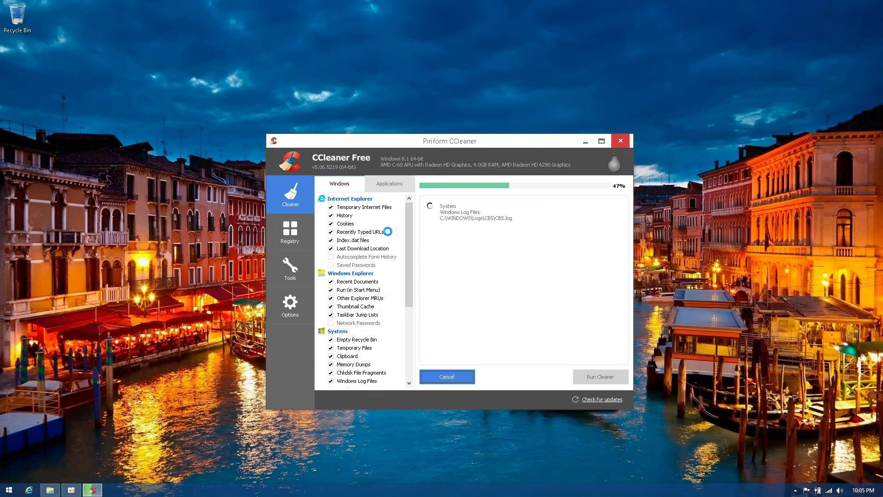
left_click(387, 182)
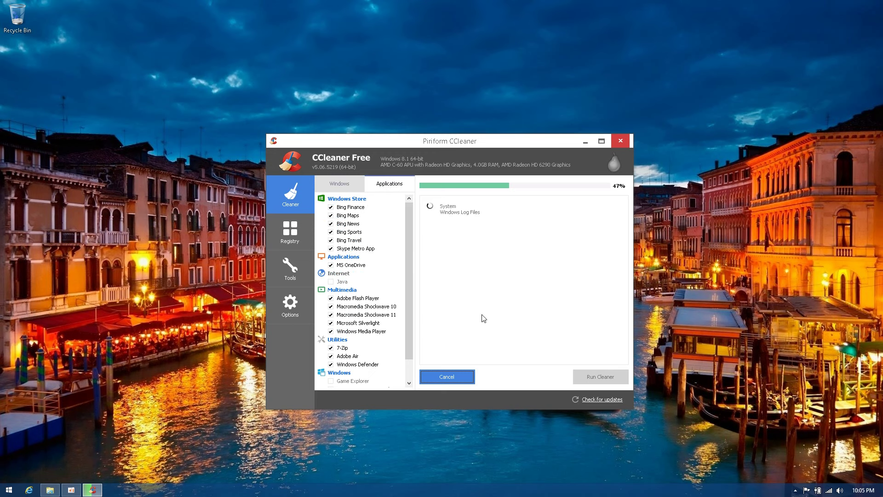
scroll(371, 274, "down", 1)
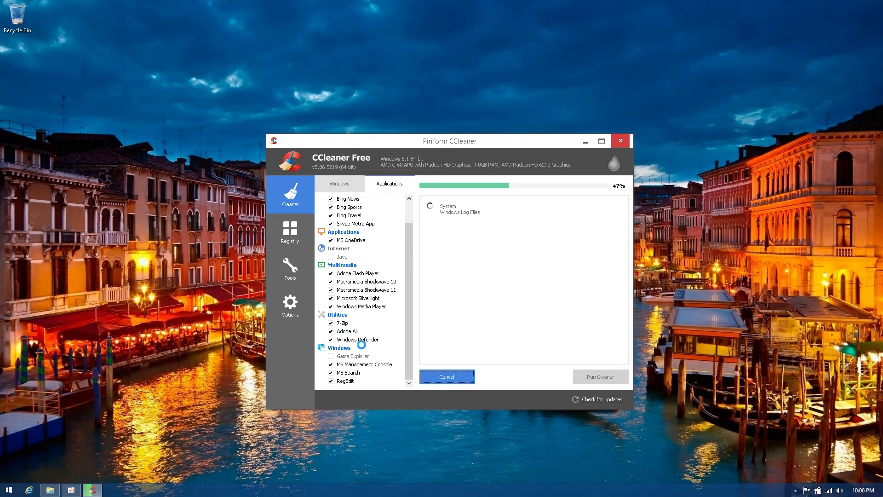
left_click(348, 185)
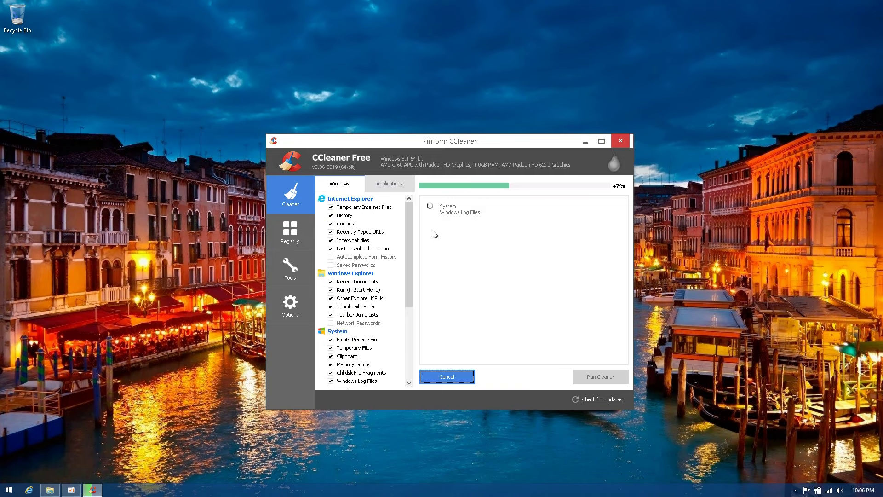
left_click(70, 491)
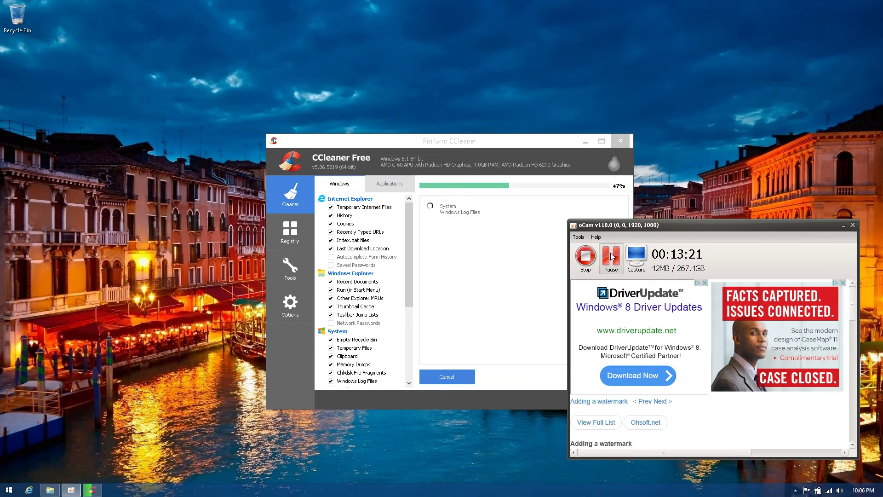
left_click(842, 226)
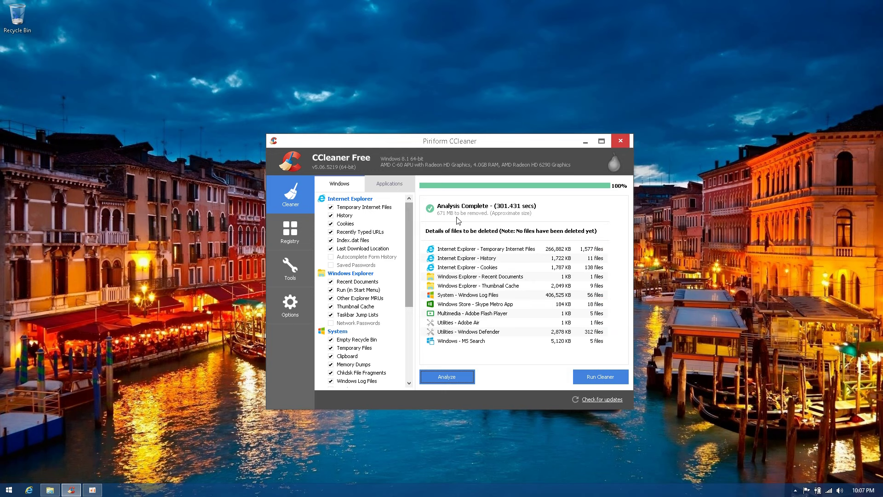
- Run the cleaner on the analyzed files, opting out of the deletion warning for future runs and confirming the permanent deletion
left_click(605, 376)
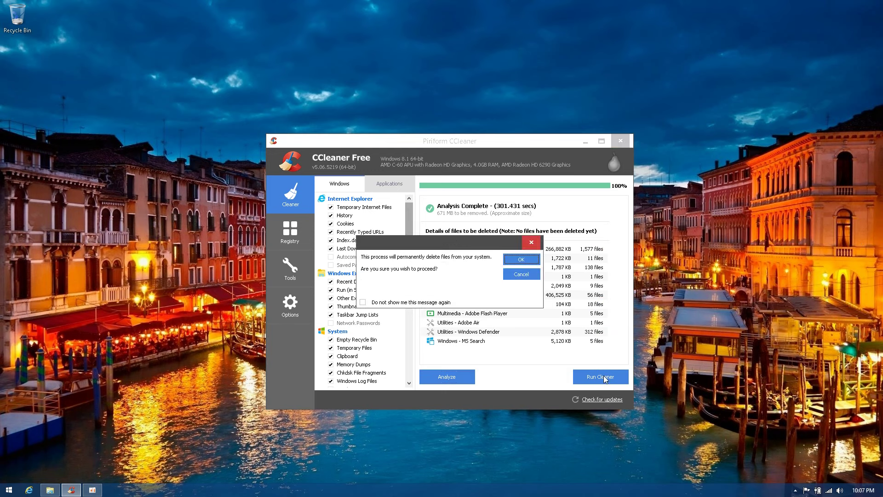
left_click(415, 304)
left_click(529, 263)
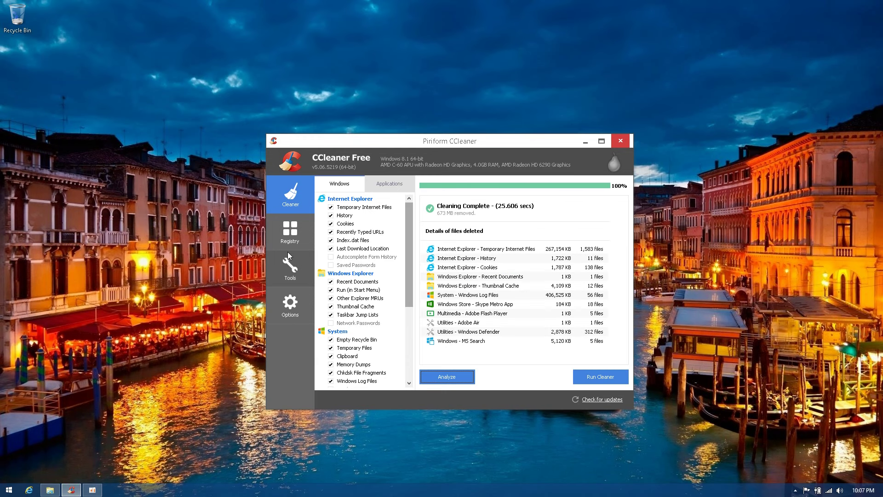
- Scan the registry for issues with all Registry Cleaner categories enabled, and maximize the CCleaner window
left_click(296, 232)
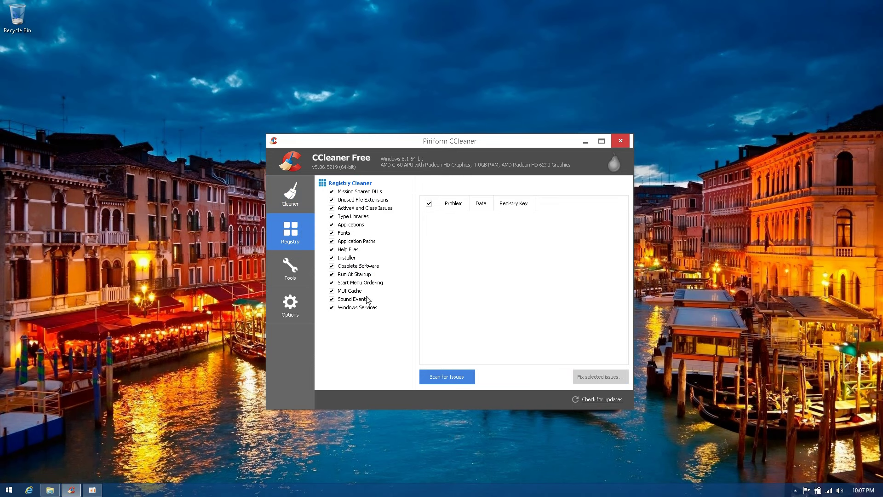
left_click(467, 379)
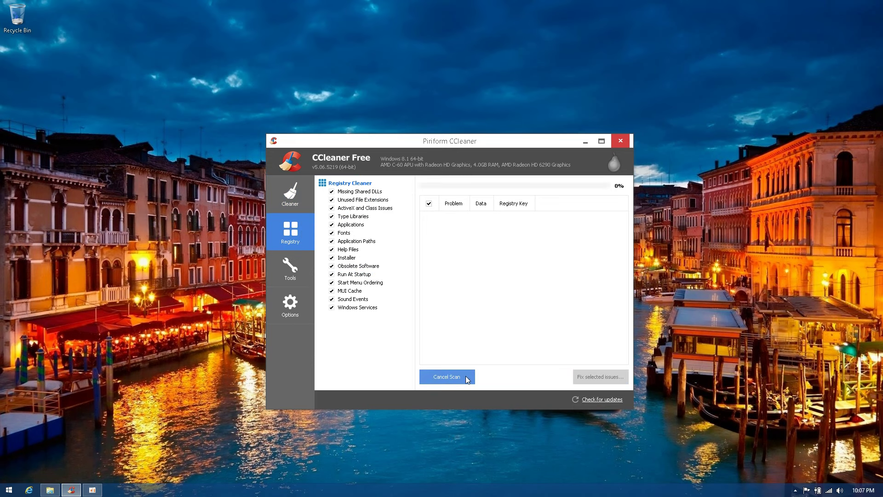
left_click(601, 142)
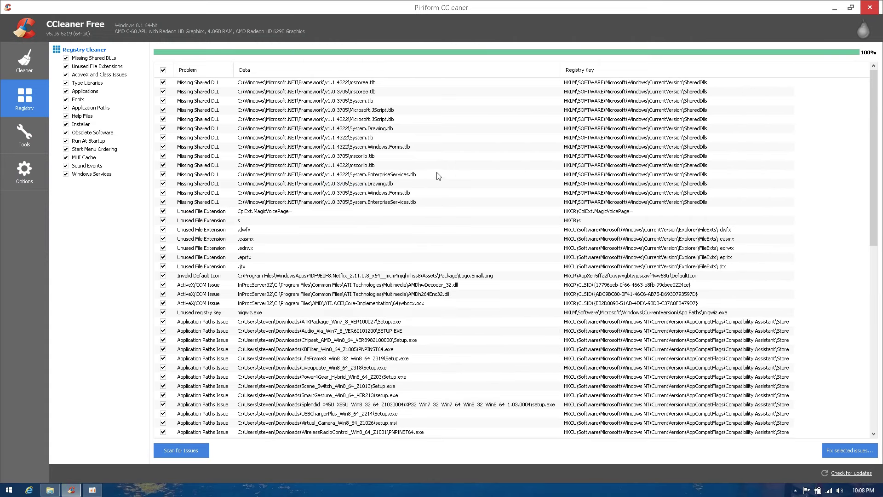
- Examine the registry issues from Missing Shared DLL to Missing MUI Reference, including the actions available for the obsolete software key Mine
scroll(437, 177, "down", 6)
scroll(439, 176, "down", 8)
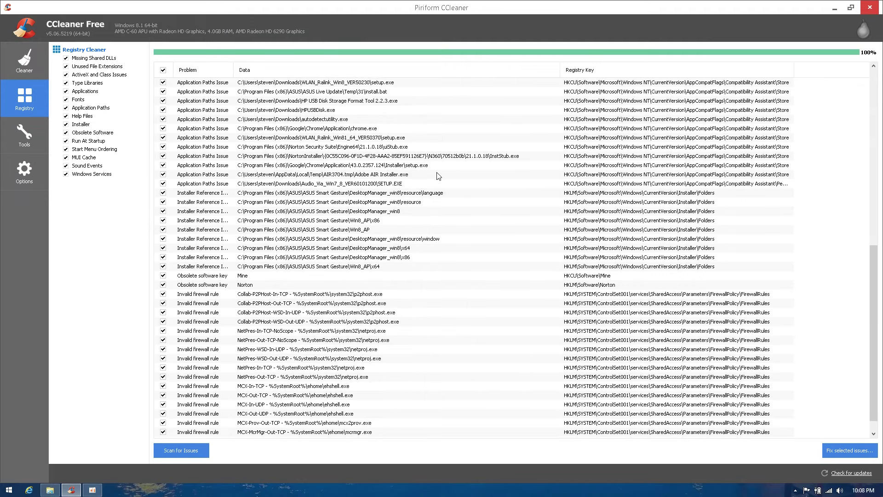
scroll(439, 177, "up", 14)
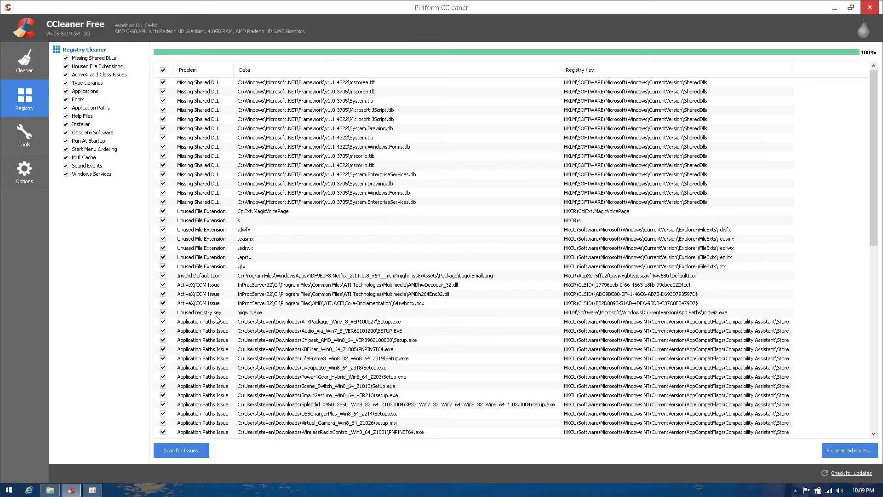
scroll(216, 319, "down", 3)
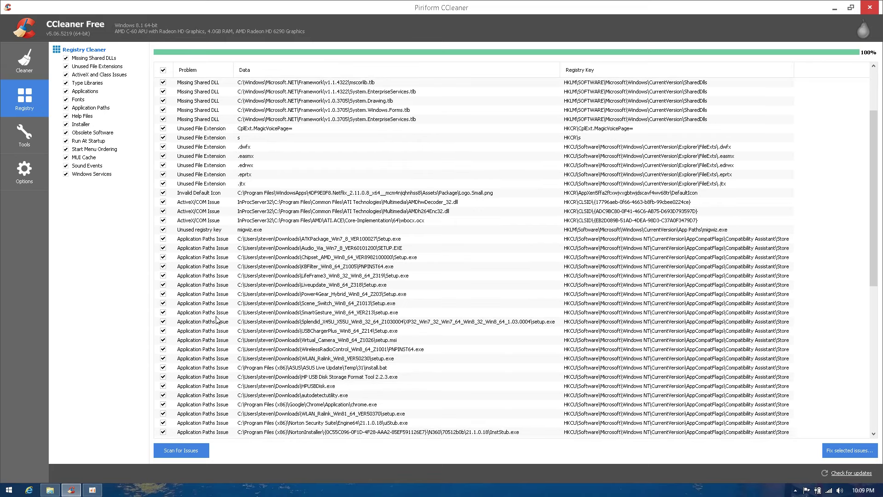
scroll(216, 318, "down", 10)
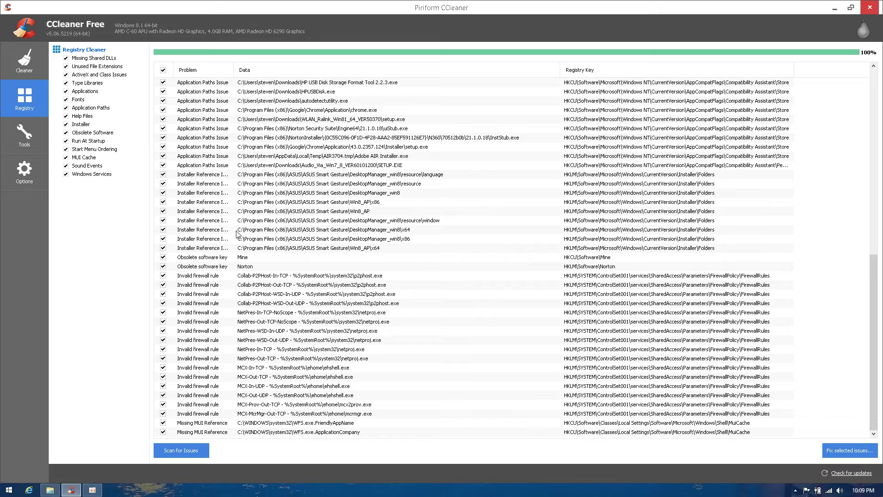
left_click(243, 259)
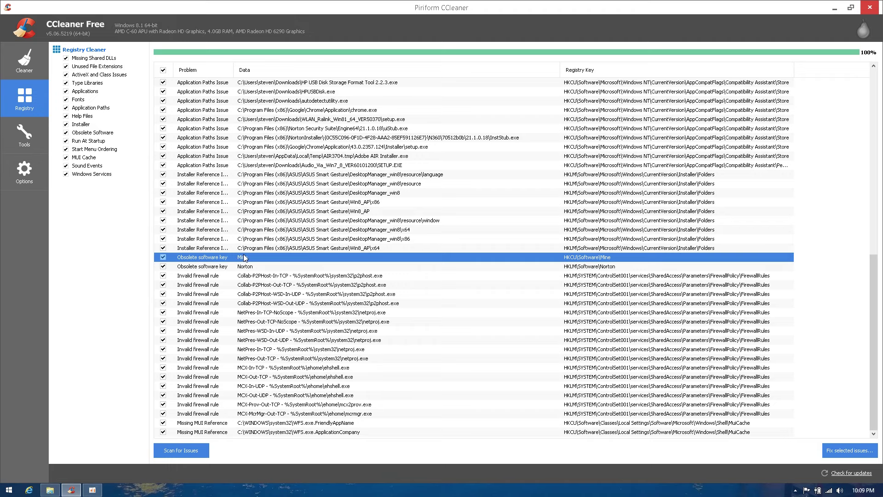
right_click(244, 258)
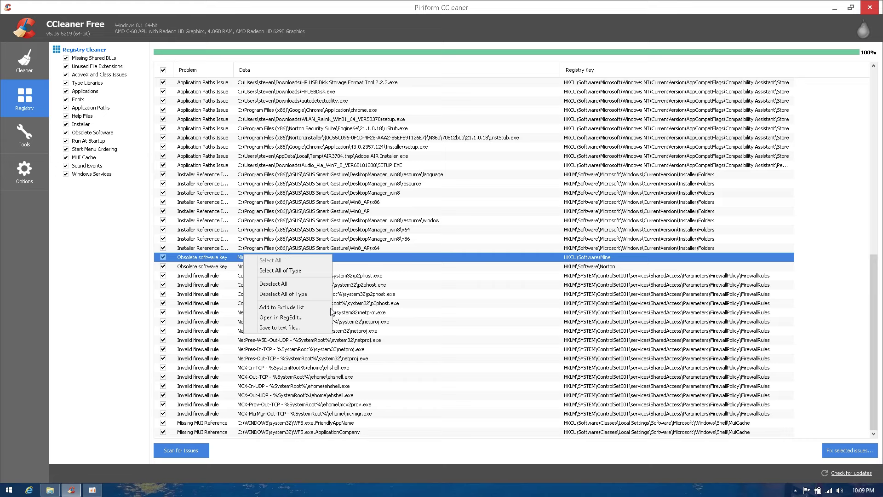
left_click(424, 256)
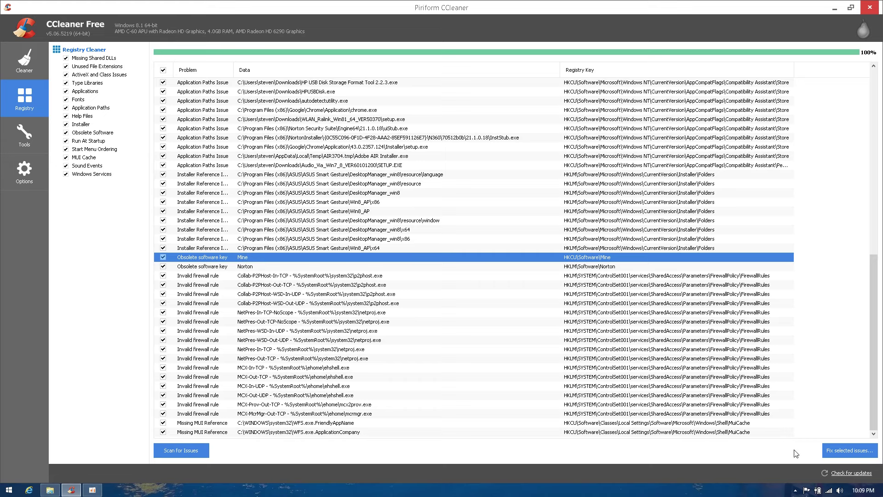
- Fix all selected registry issues without backing up the registry, and close the issue details
left_click(835, 451)
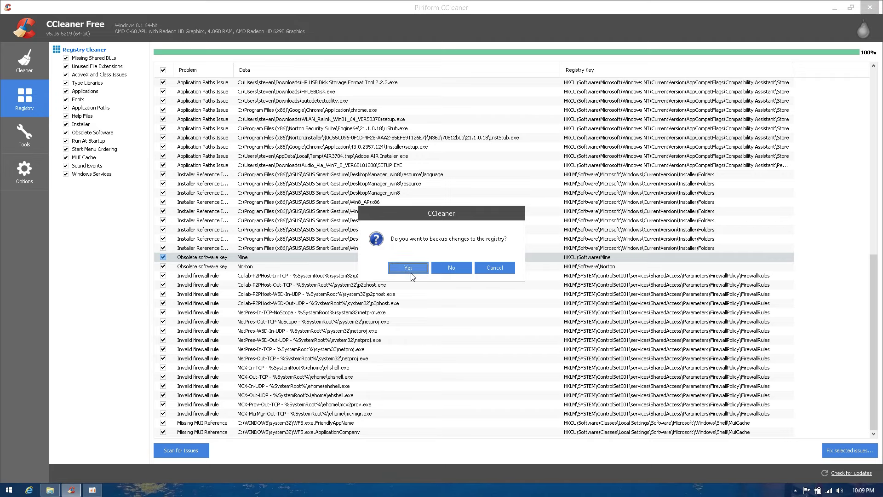
left_click(456, 272)
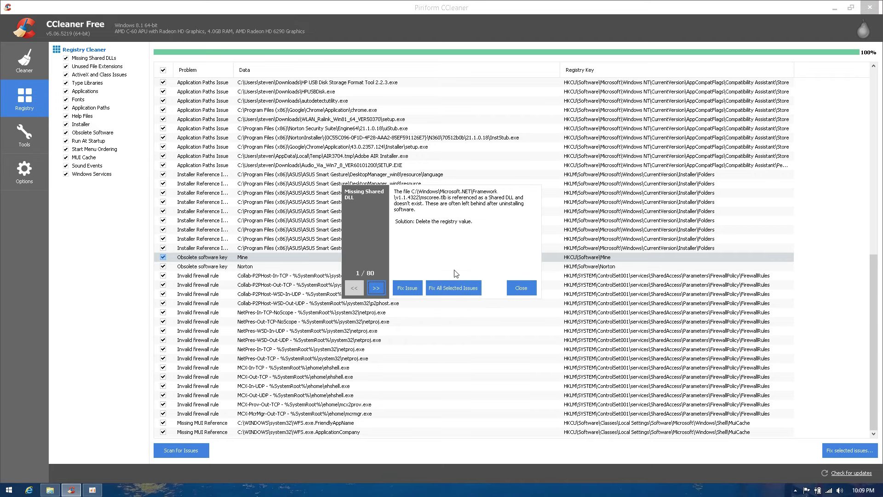
left_click(448, 287)
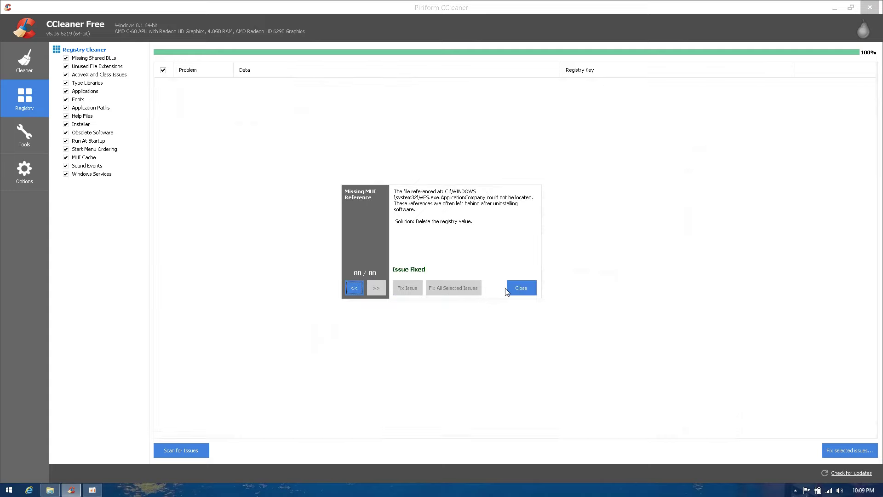
left_click(512, 288)
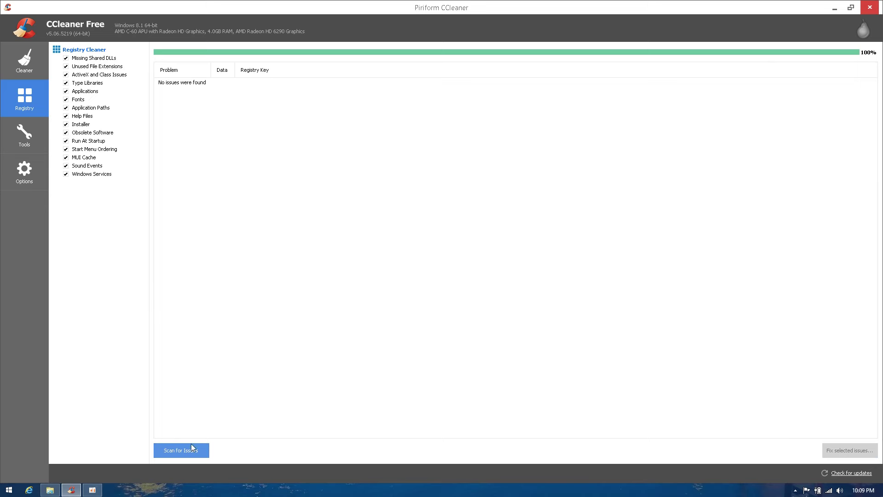
- Scan the registry for issues again and restore the CCleaner window to its smaller size
left_click(192, 448)
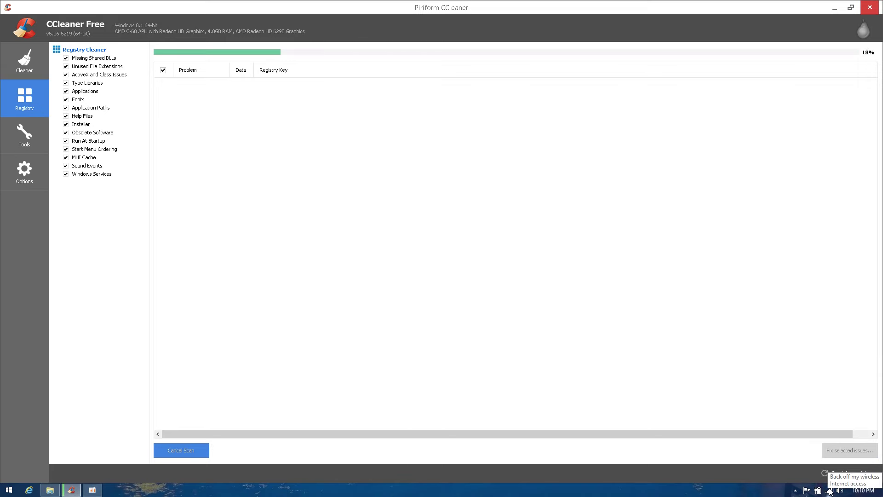
mouse_move(882, 496)
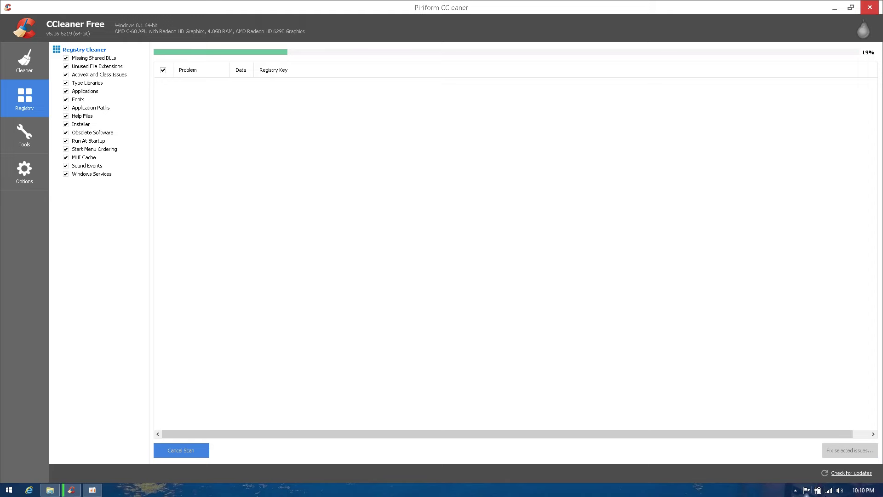
left_click(828, 492)
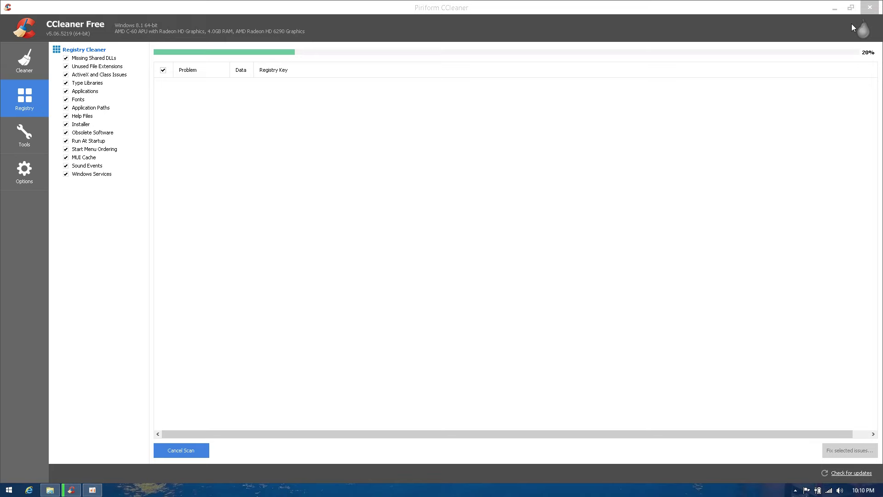
left_click(850, 7)
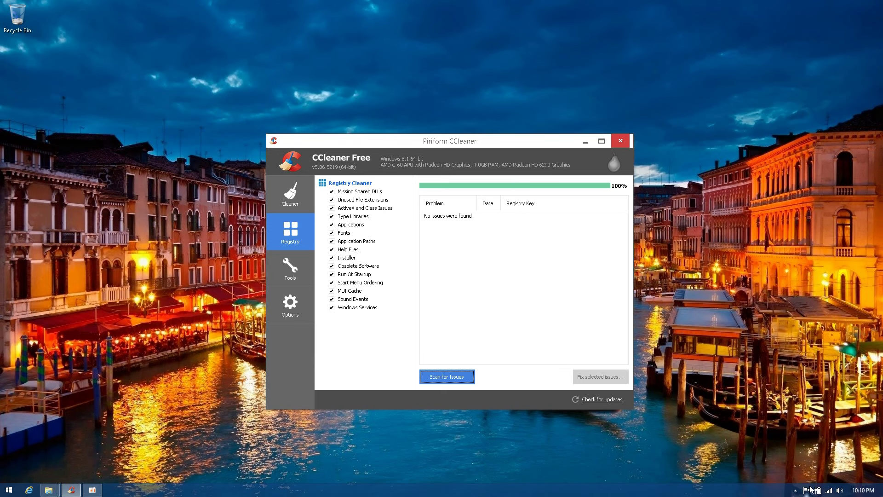
- Open the Network and Sharing Center from the wireless network's options
mouse_move(818, 491)
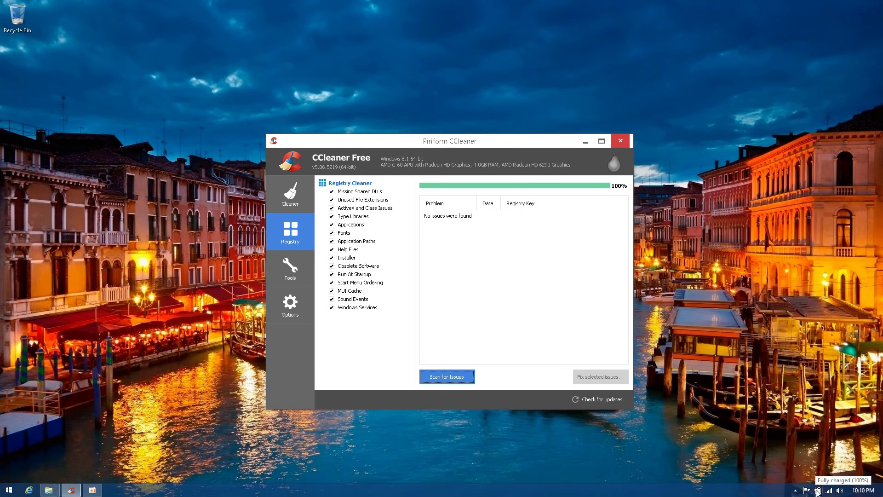
right_click(828, 491)
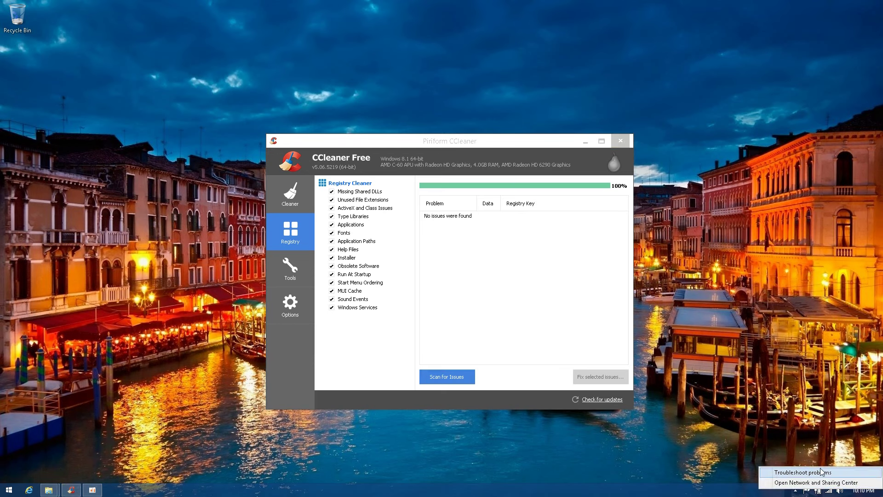
left_click(824, 482)
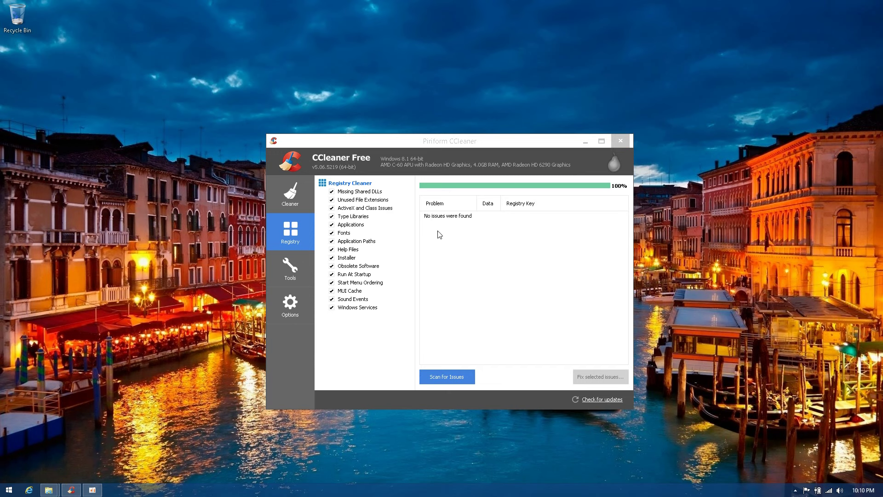
key("super+e")
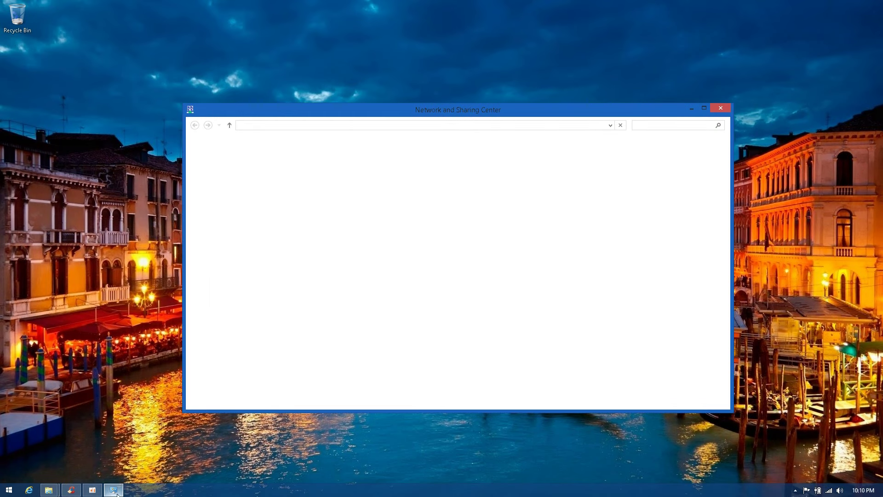
- Close CCleaner and its monitoring notification, and close the Downloads folder window
left_click(72, 491)
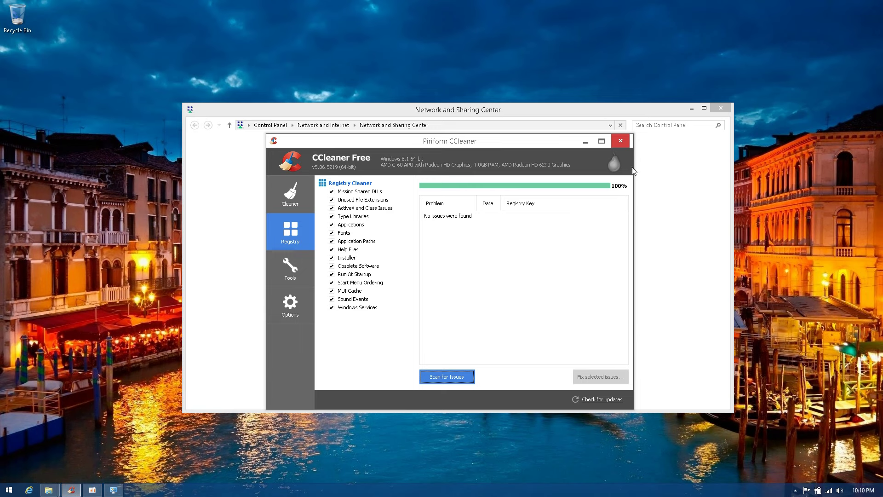
left_click(619, 141)
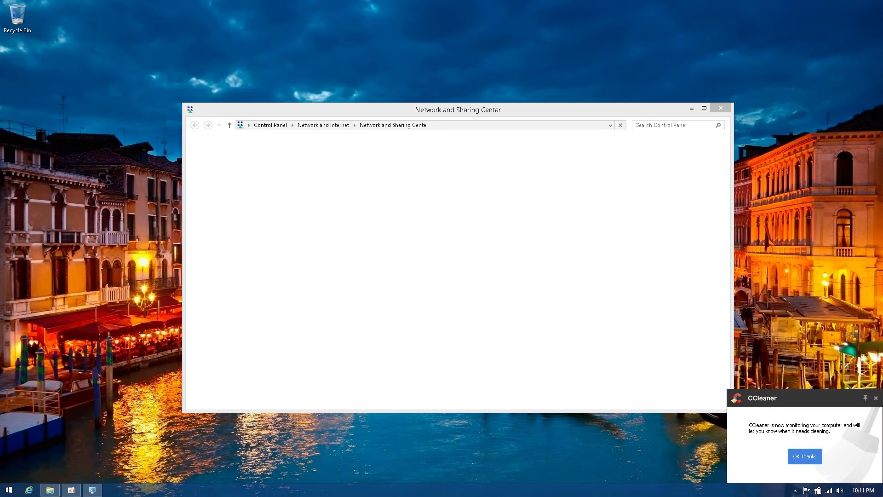
left_click(877, 399)
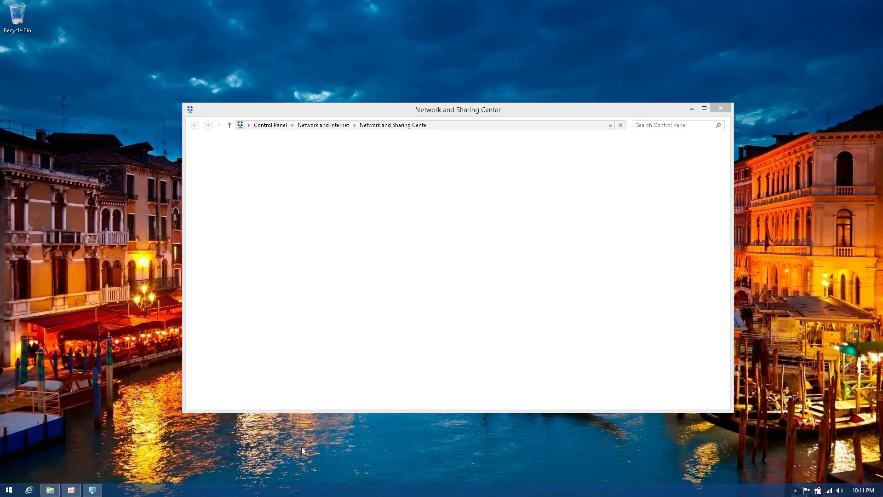
left_click(50, 490)
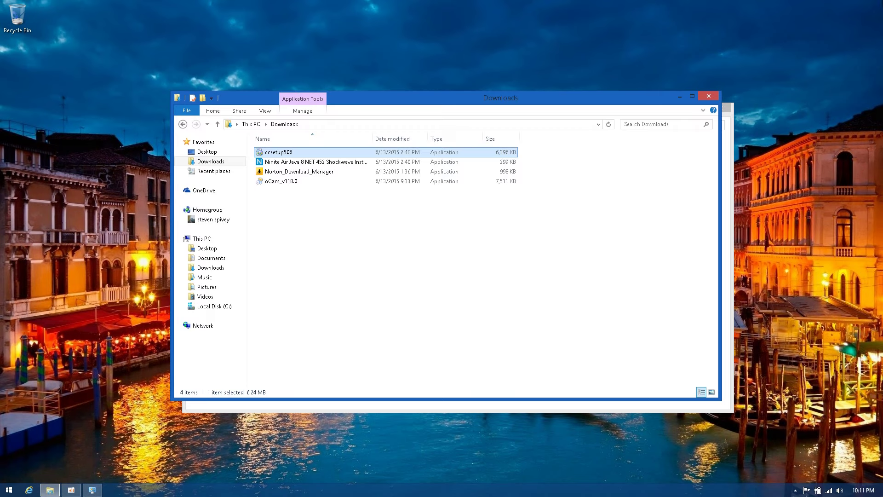
left_click(710, 96)
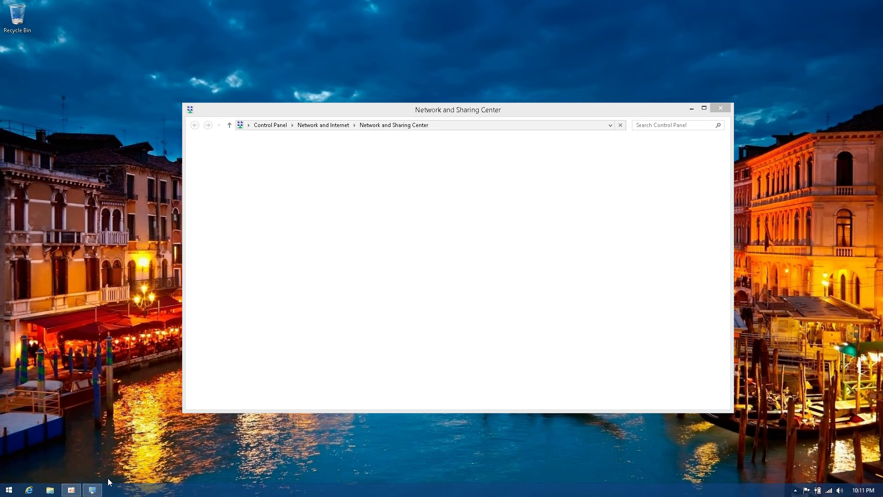
left_click(69, 490)
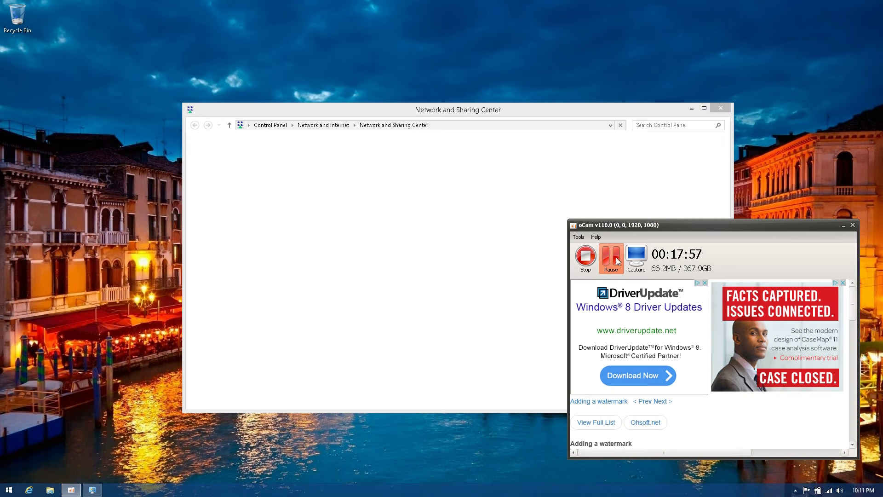
left_click(842, 226)
key("Escape")
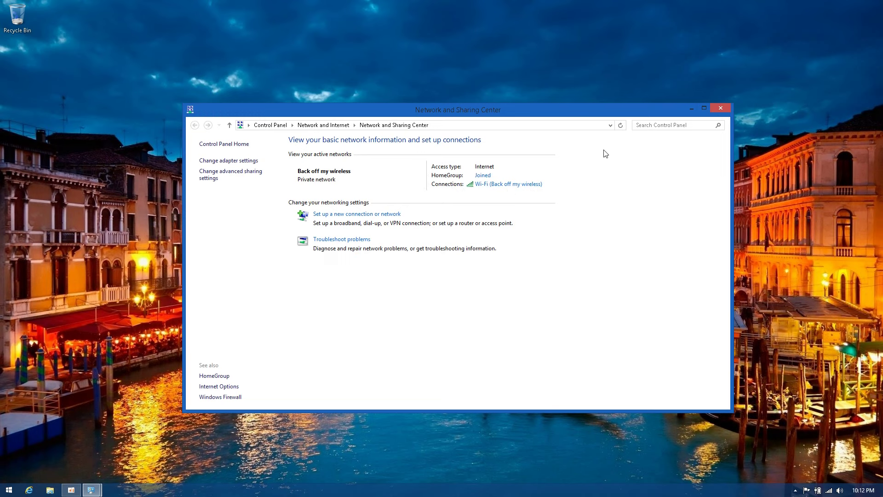
- Minimize the Network and Sharing Center and examine the default gateway and DNS server in the Wi-Fi connection's details
left_click(693, 109)
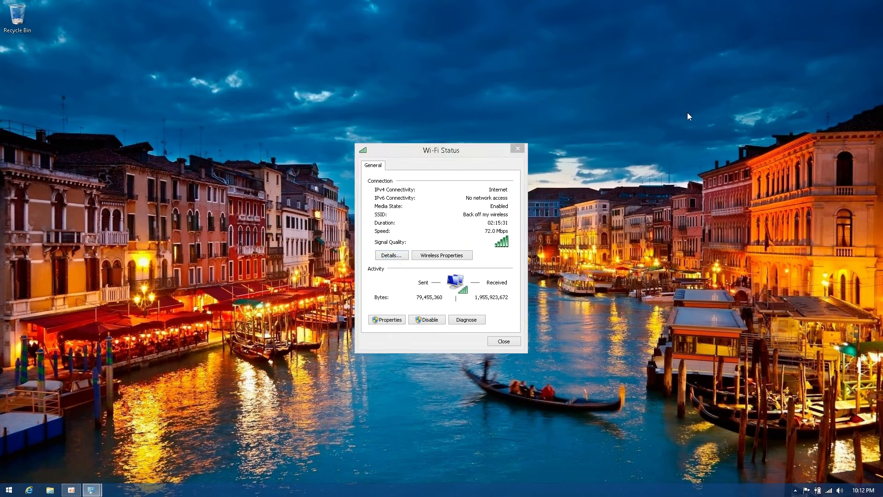
left_click(397, 255)
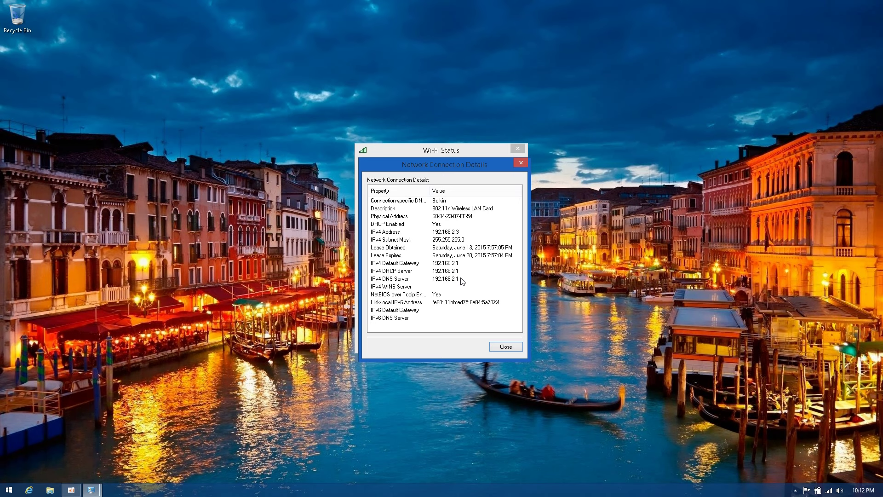
left_click(463, 279)
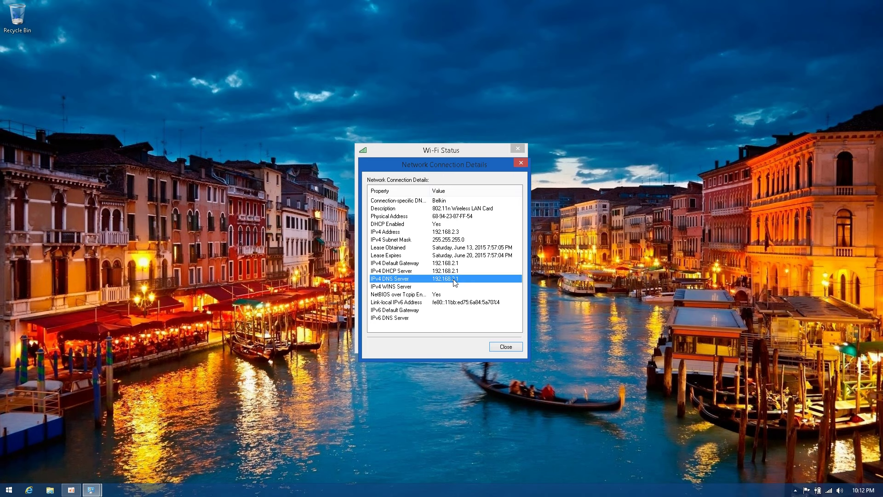
left_click(450, 264)
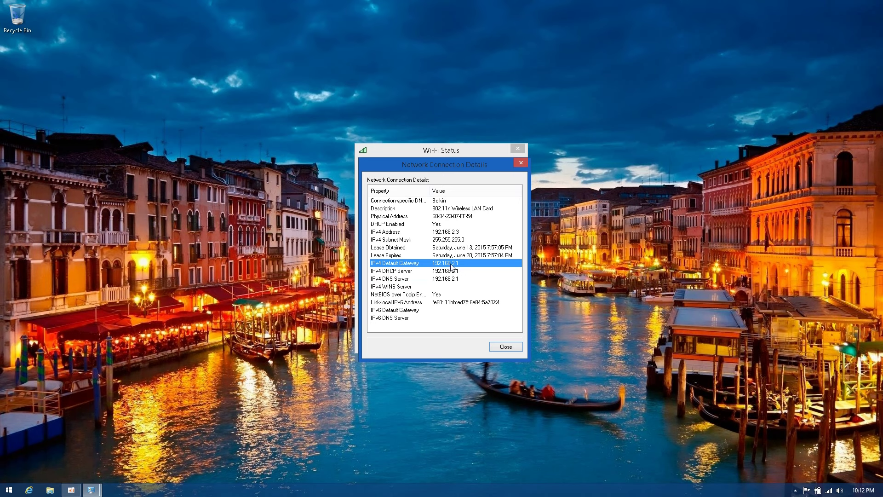
- Switch to Internet Explorer, maximize it, and load the router's page at 192.168.2.1
left_click(29, 490)
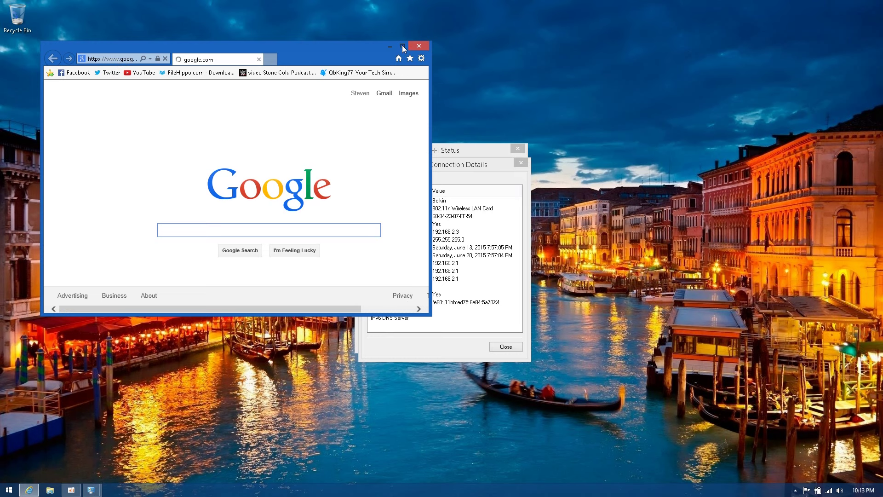
key("alt+d")
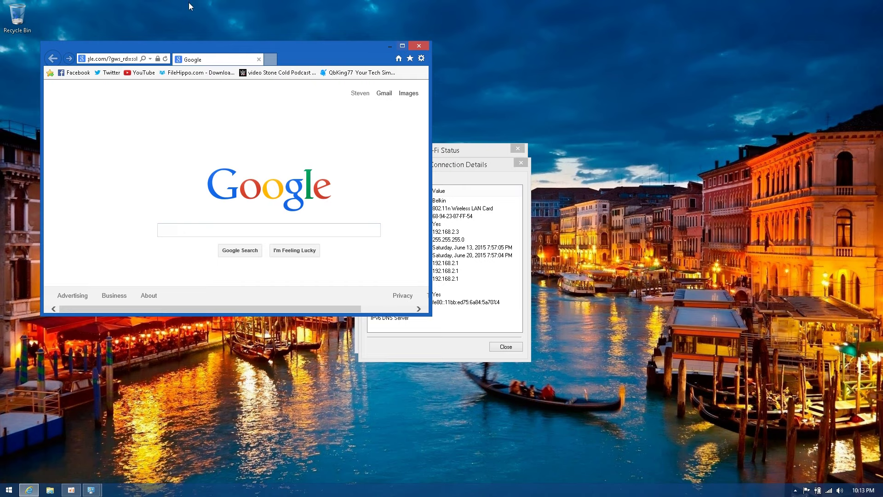
left_click(403, 45)
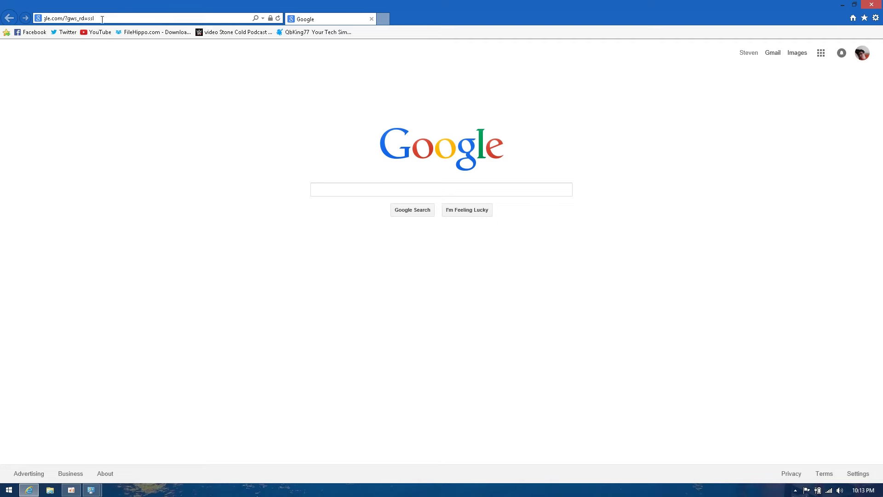
left_click_drag(103, 19, 41, 18)
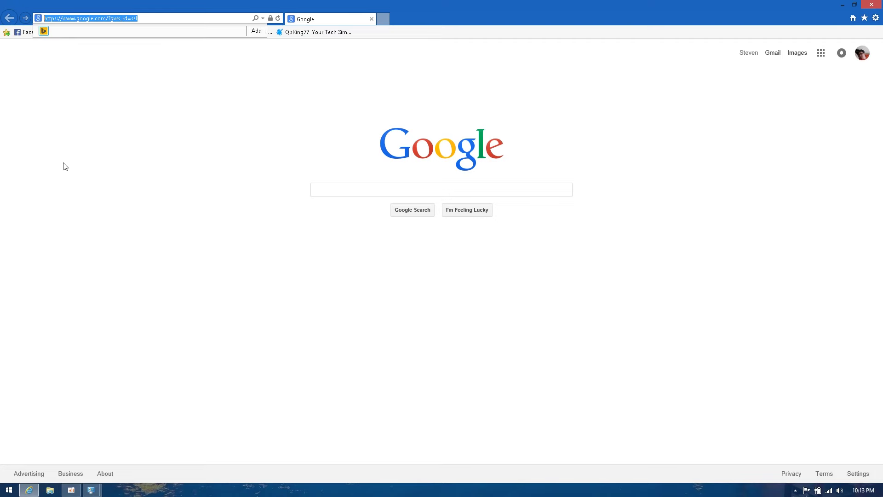
type("192")
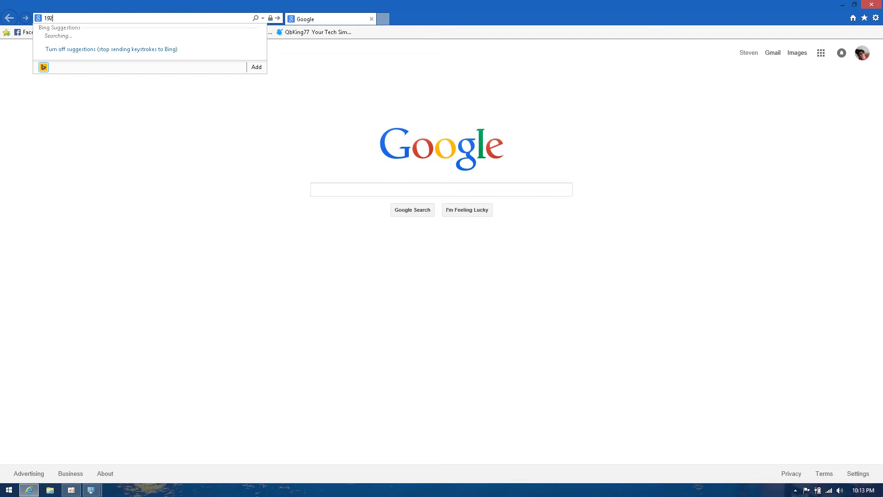
type(".168.2.1")
key("Return")
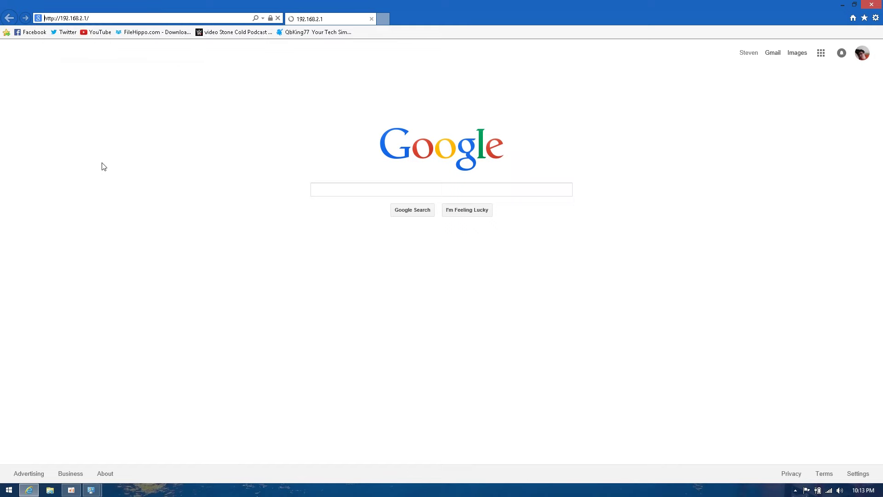
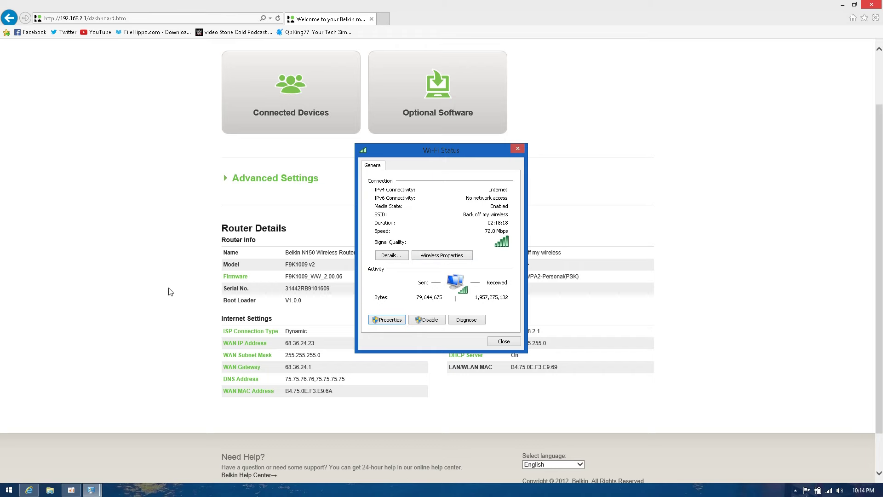
- Minimize the browser and bring the Wi-Fi Status window to the front
left_click(843, 5)
left_click(505, 146)
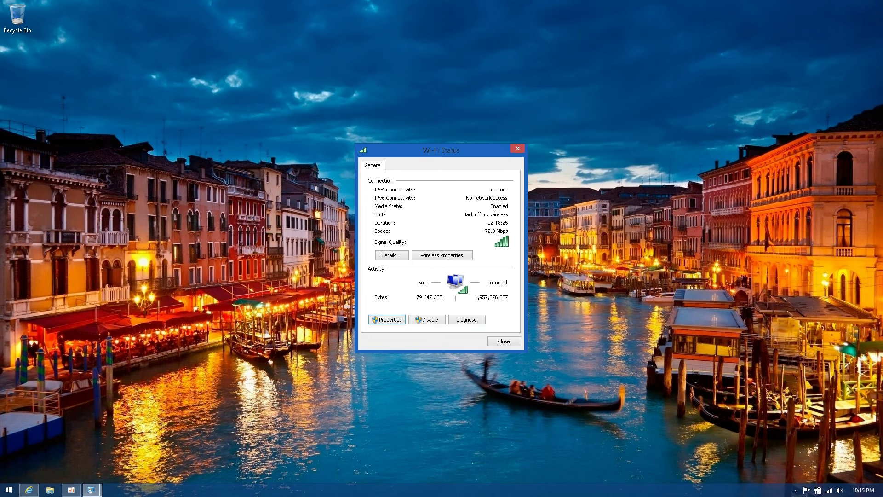
mouse_move(97, 492)
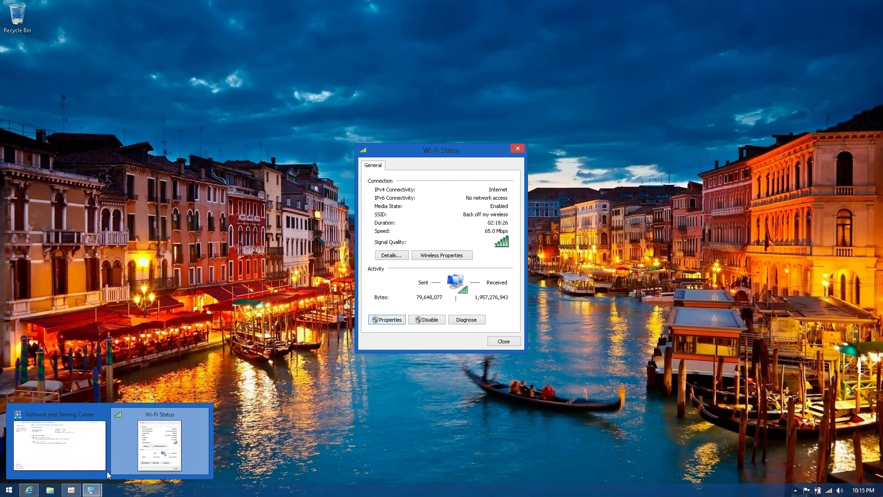
left_click(166, 456)
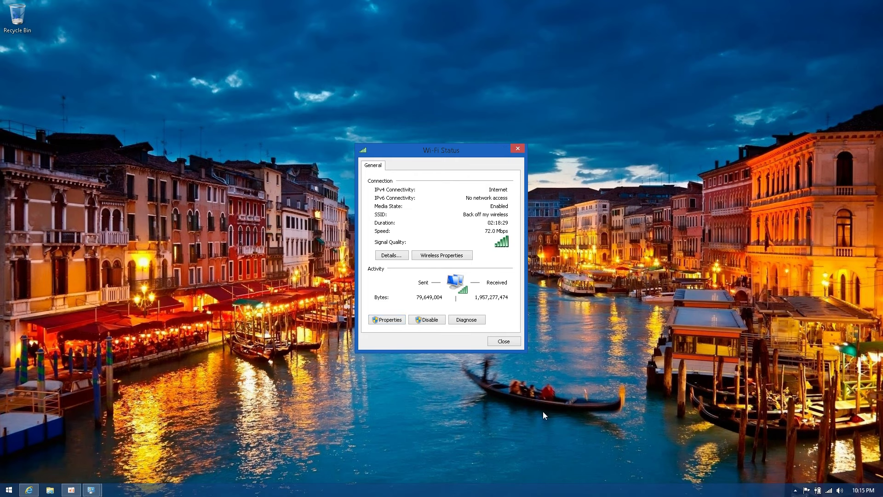
- Open the Internet Protocol Version 4 (TCP/IPv4) properties of the Wi-Fi connection
left_click(68, 490)
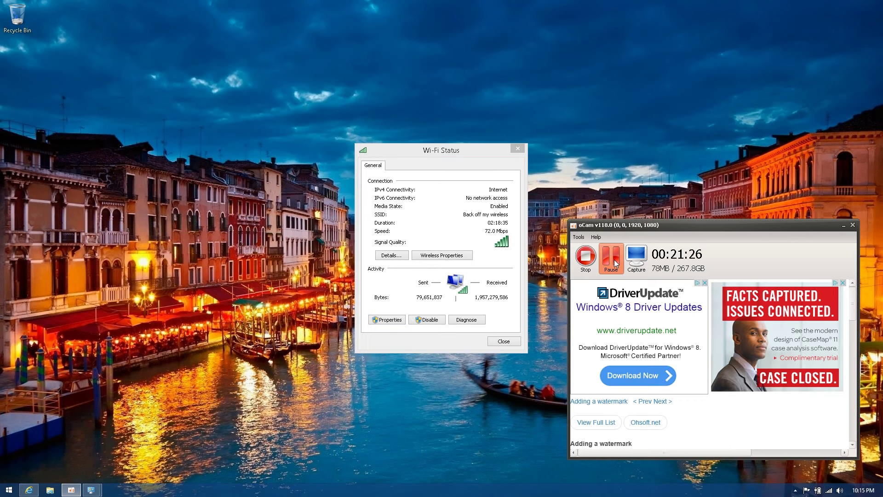
left_click(387, 319)
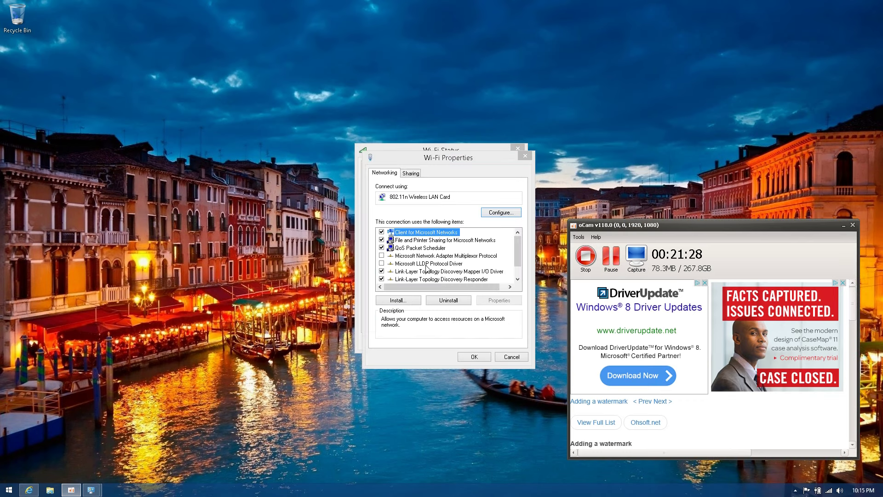
left_click(428, 265)
scroll(428, 268, "down", 1)
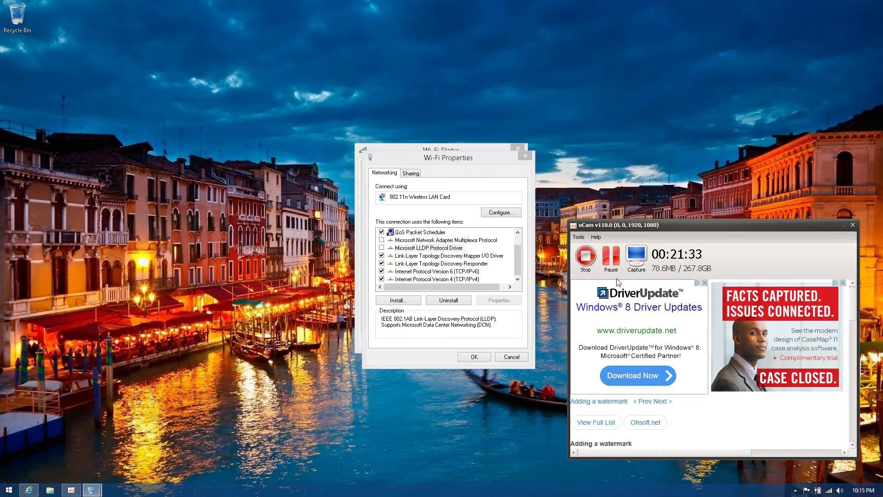
left_click(845, 226)
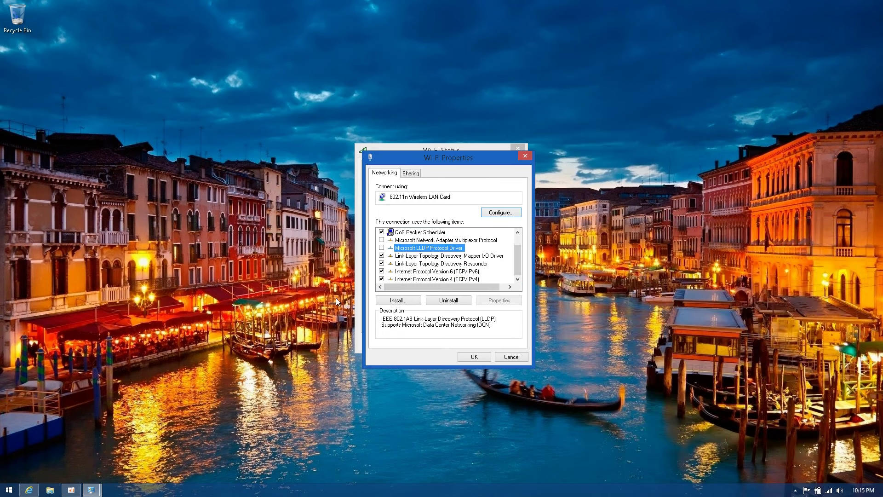
left_click(468, 278)
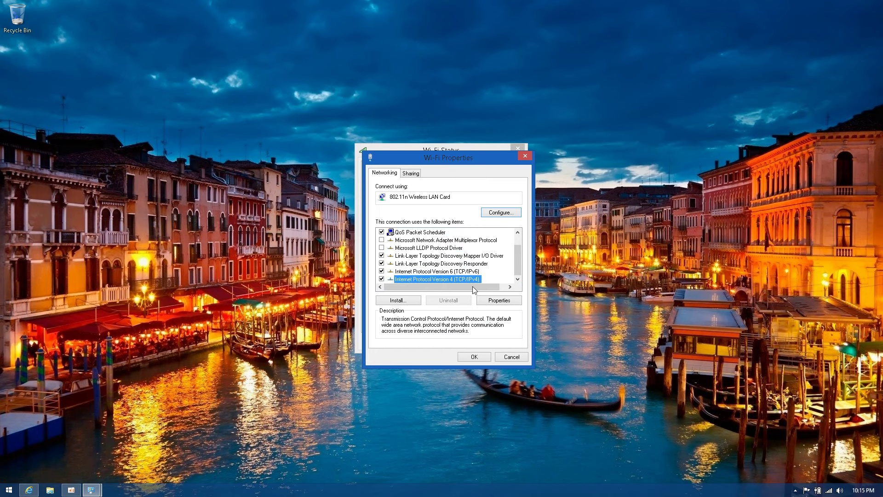
left_click(492, 300)
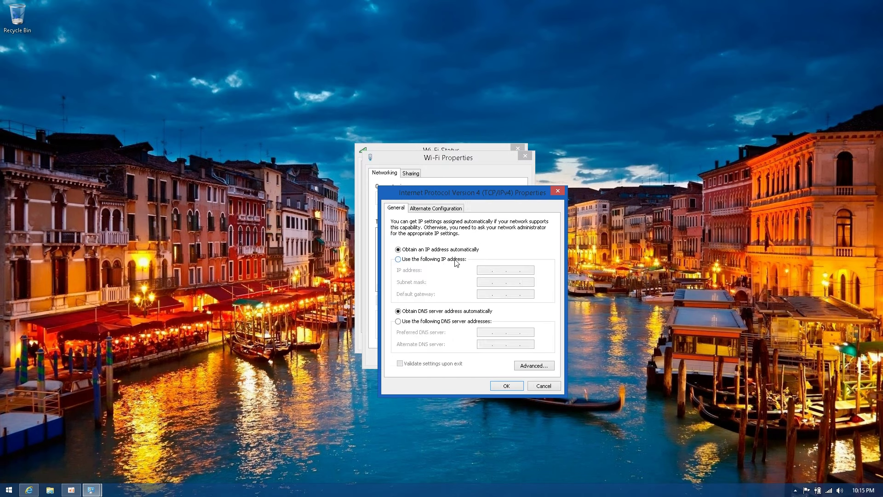
- Assign the static IP address 192.168.2.27 with subnet mask 255.255.255.0 and default gateway 192.168.2.1
left_click(455, 260)
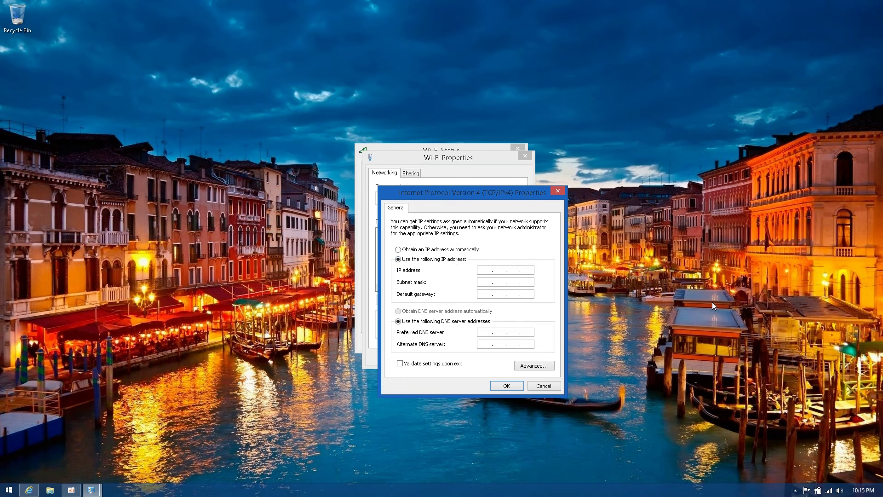
type("192")
type("168.")
type("2 . 27")
mouse_move(882, 496)
key("Tab")
key("Tab")
type("192 . 168")
- Set the preferred DNS server to 75.75.76.76 and the alternate to 75.75.75.75, copying the alternate address from the router's details page
right_click(484, 333)
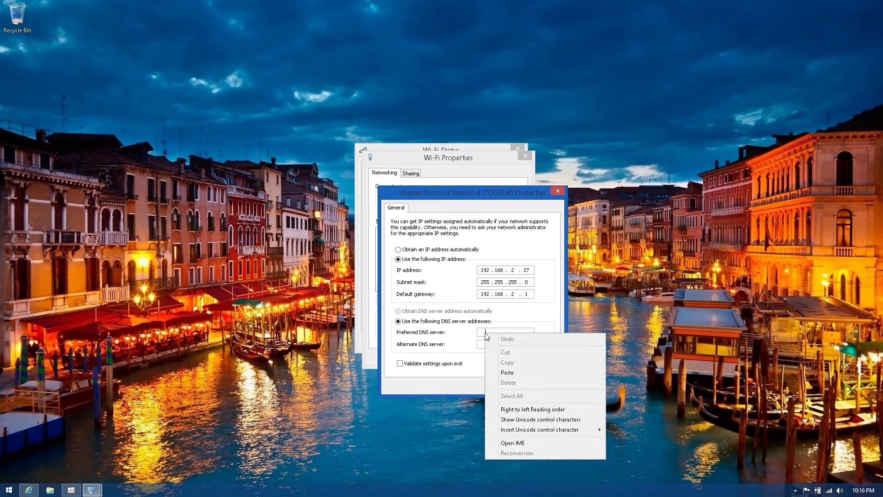
left_click(515, 368)
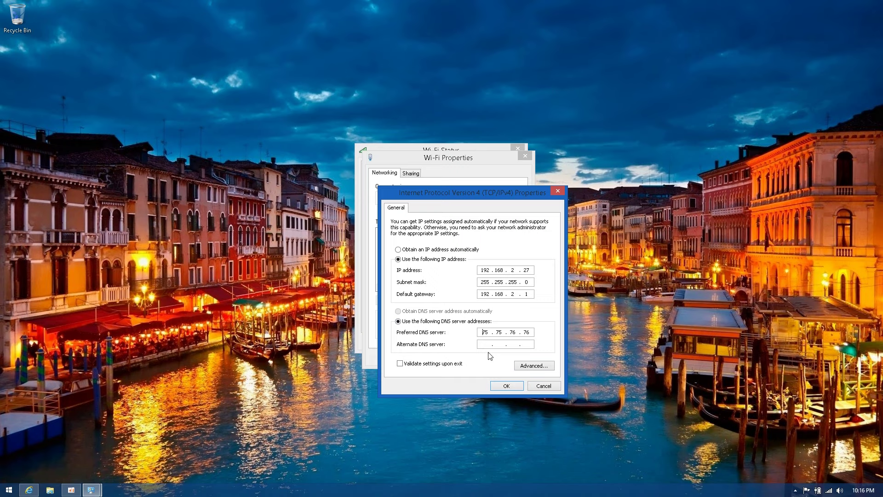
left_click(29, 490)
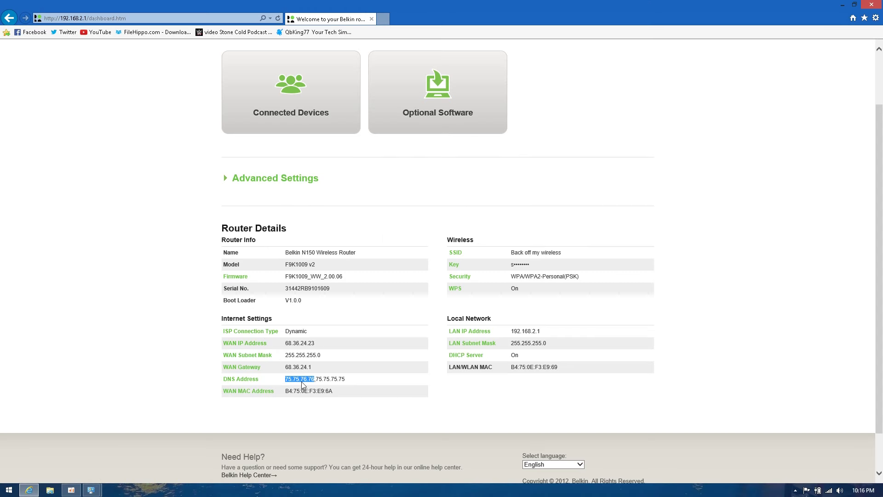
left_click(348, 381)
left_click_drag(348, 382, 316, 379)
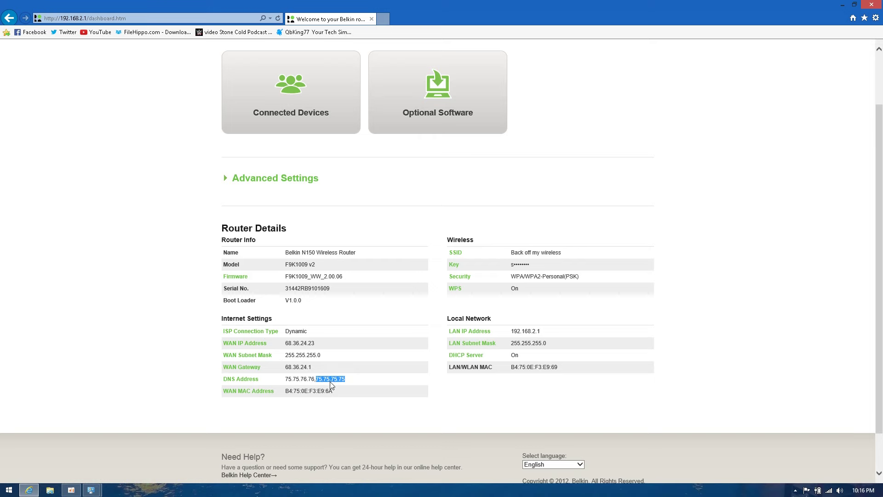
right_click(331, 380)
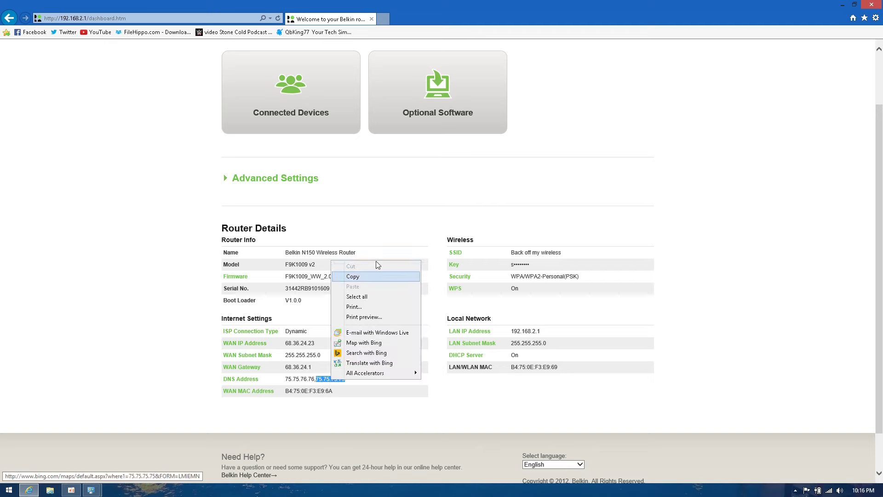
left_click(375, 276)
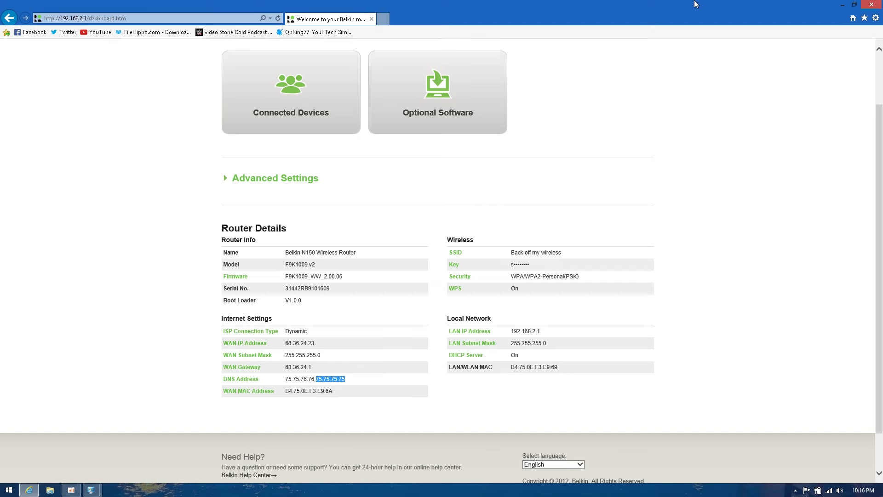
left_click(843, 5)
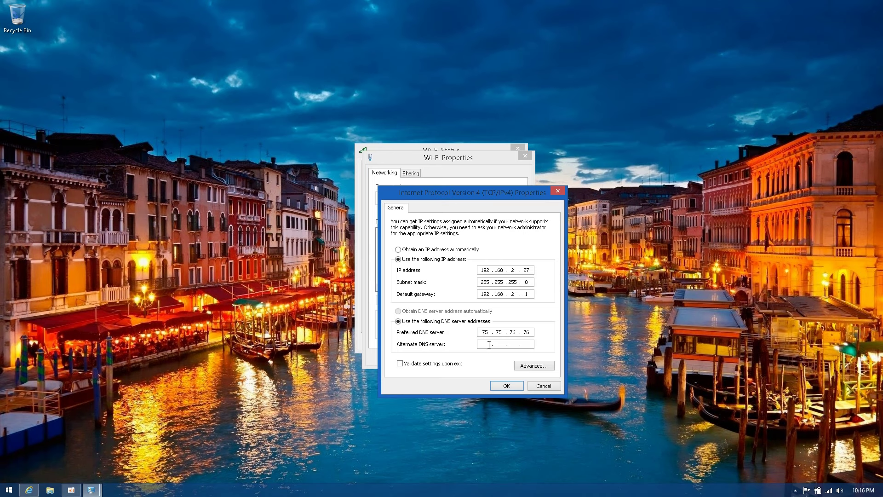
right_click(489, 345)
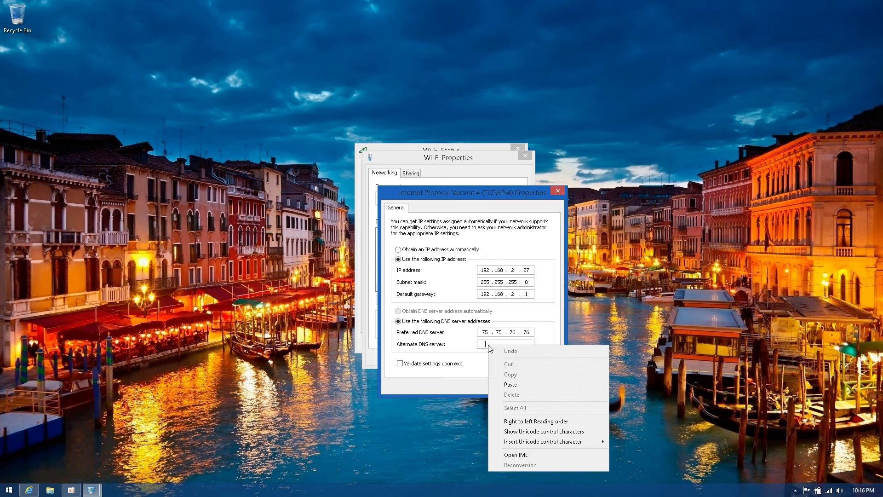
left_click(508, 386)
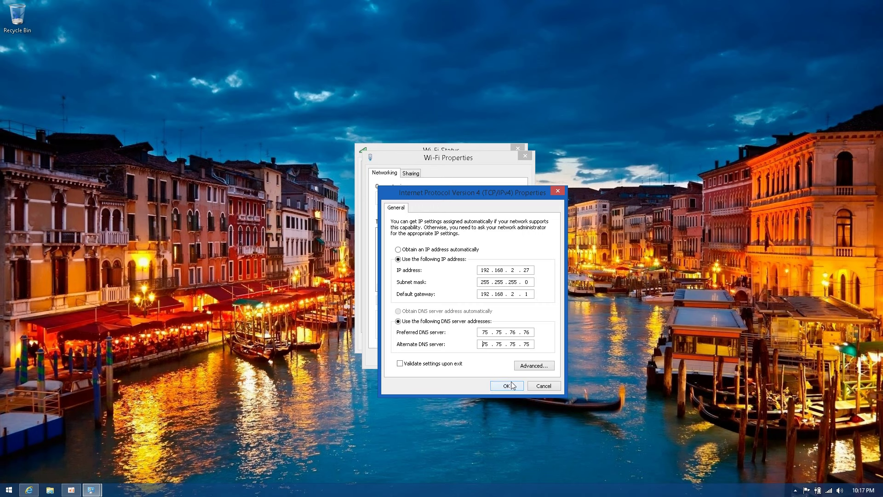
- Apply the IPv4 settings and close the Wi-Fi Properties and Wi-Fi Status windows
left_click(508, 386)
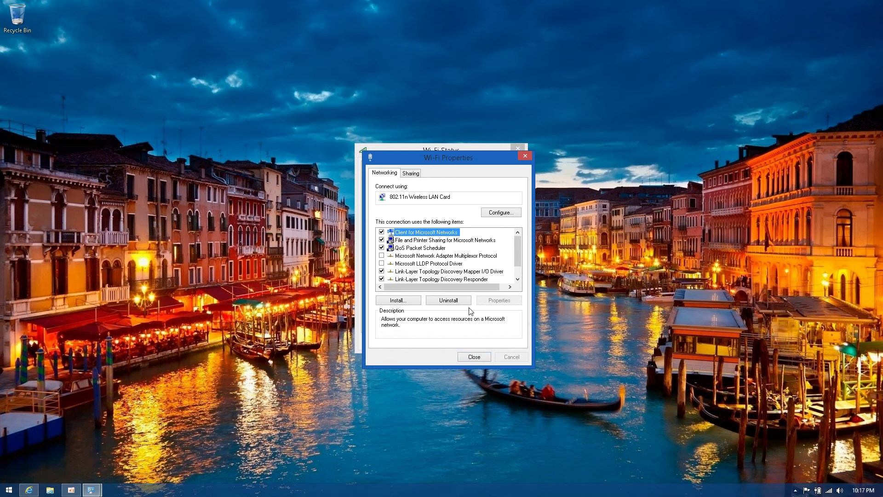
left_click(475, 358)
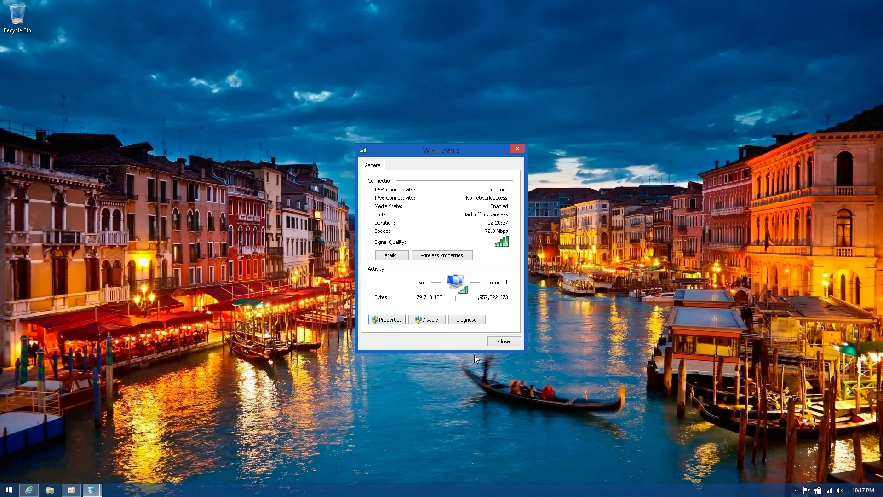
left_click(514, 342)
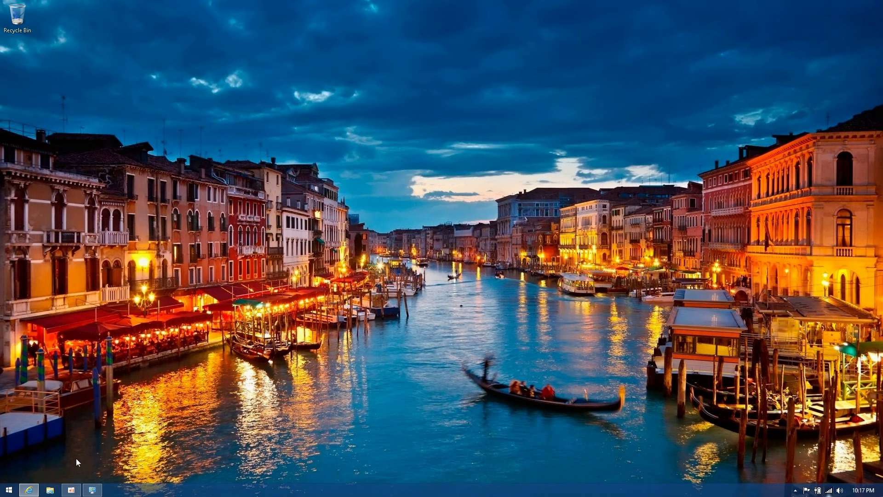
- Return to the router's dashboard in the browser, view its beginning, and close the browser
left_click(28, 489)
scroll(460, 221, "up", 2)
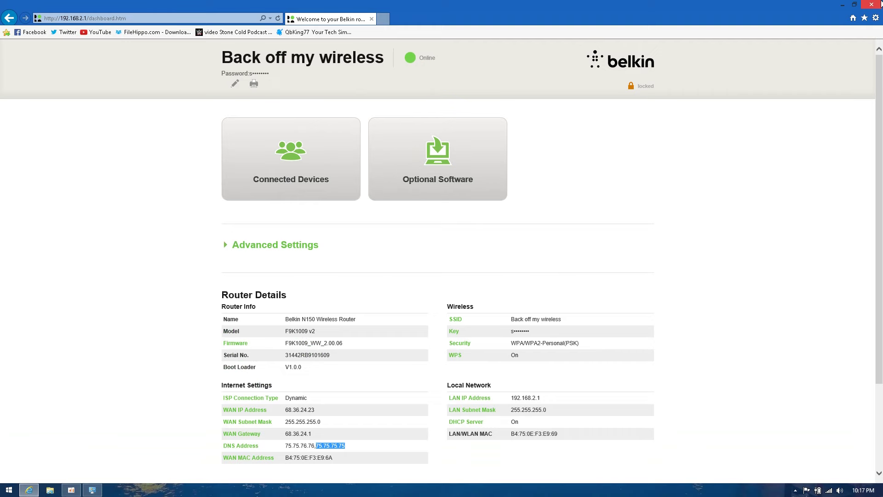
left_click(880, 4)
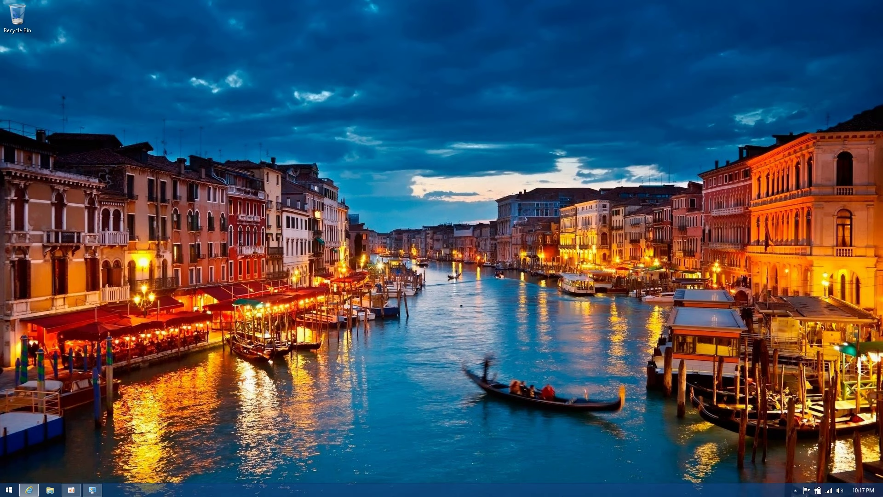
- Open the wireless network's options and dismiss the unresponsive application prompt without ending the process
left_click(828, 490)
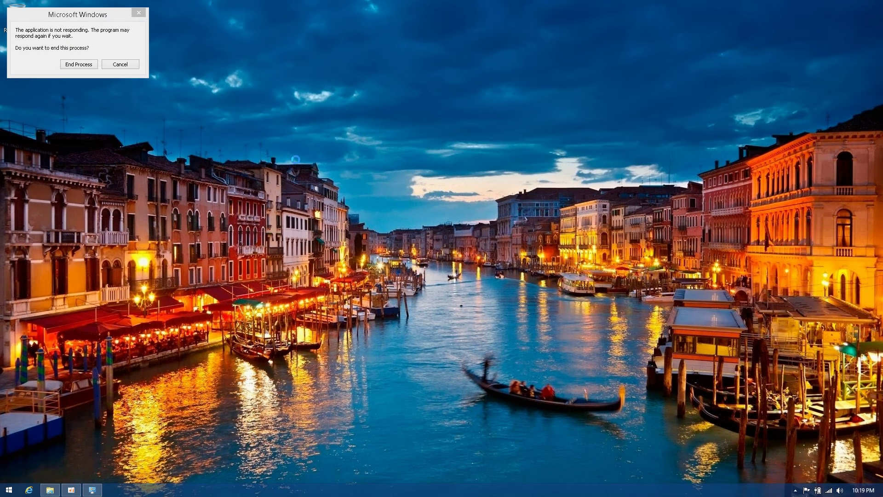
left_click(113, 65)
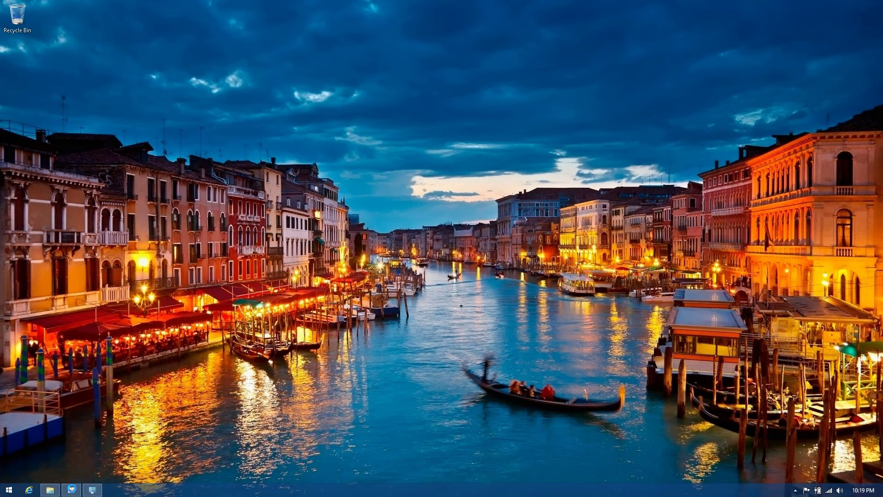